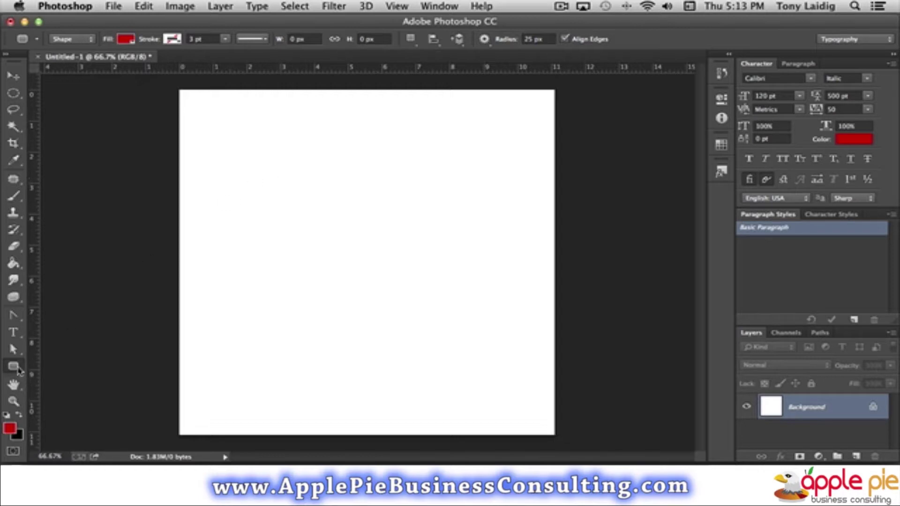
Draw a 289 x 48 px red rounded-rectangle bar near the top of the canvas
{"action": "left_click", "coordinate": [19, 370]}
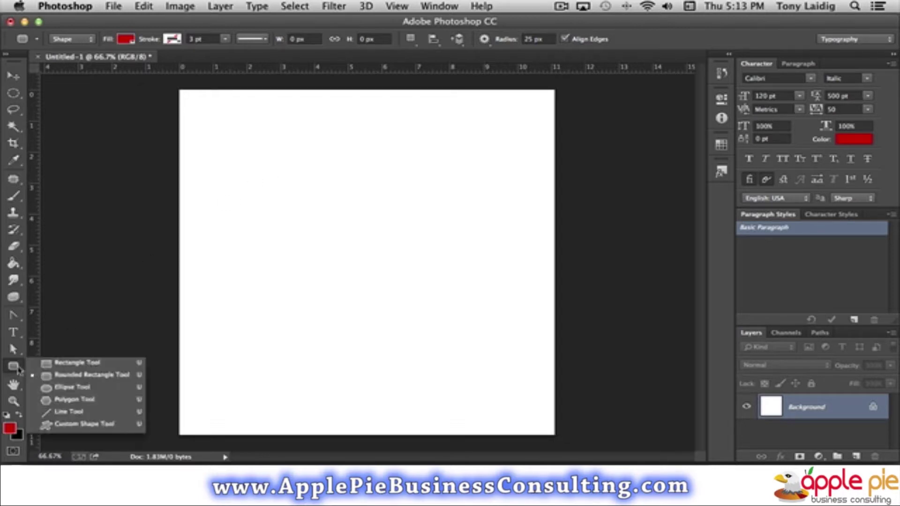
{"action": "left_click", "coordinate": [89, 376]}
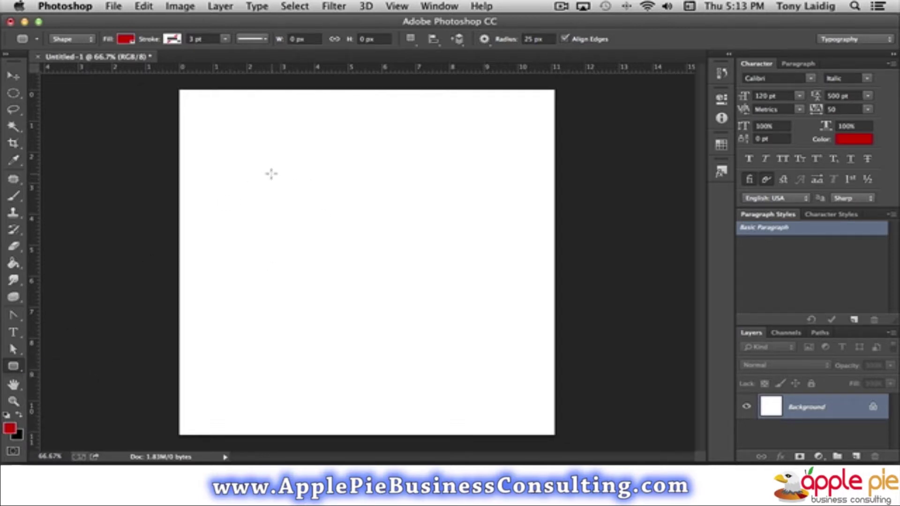
{"action": "left_click_drag", "start_coordinate": [271, 174], "coordinate": [408, 194]}
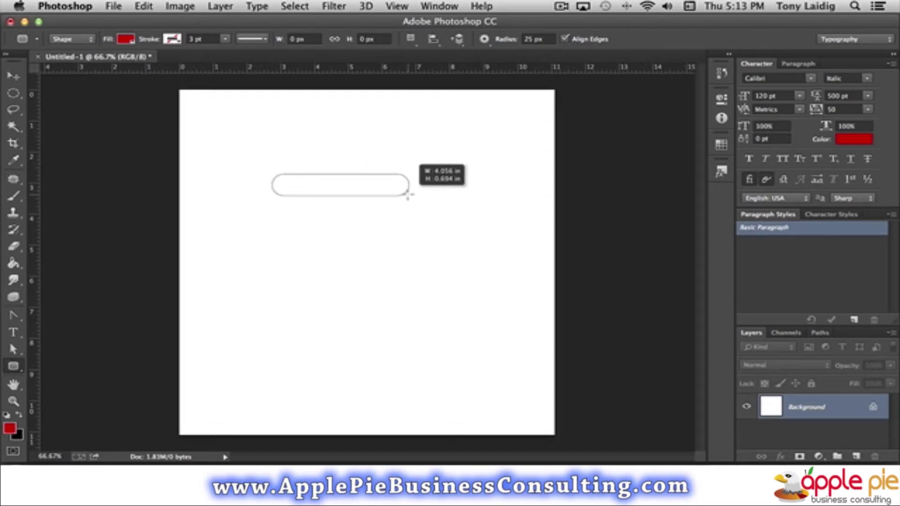
{"action": "left_click_drag", "start_coordinate": [408, 194], "coordinate": [407, 194]}
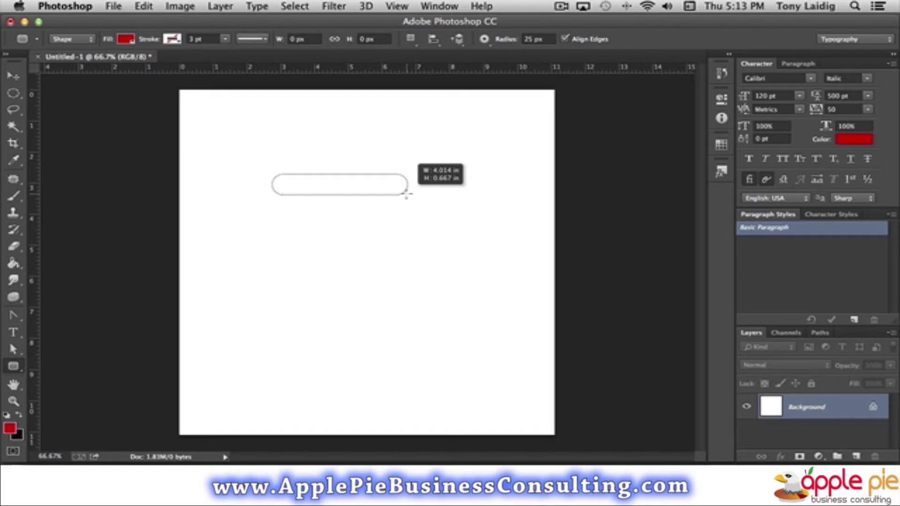
{"action": "left_click_drag", "start_coordinate": [407, 194], "coordinate": [406, 194]}
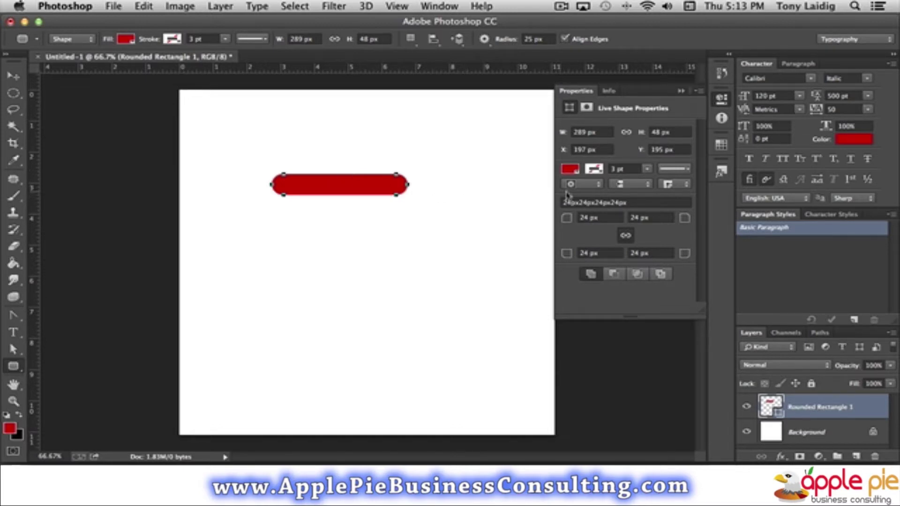
Fill the bar with the red-to-black gradient preset, reversed so red is on top
{"action": "left_click", "coordinate": [572, 169]}
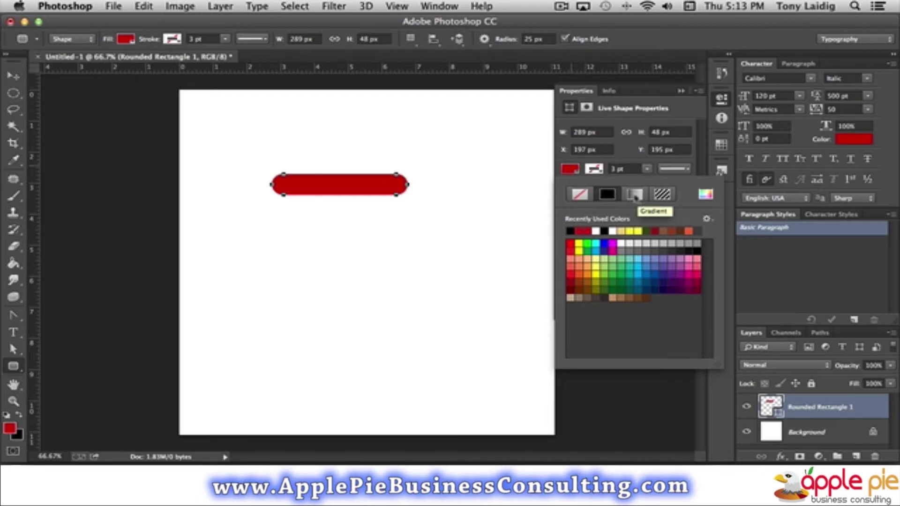
{"action": "left_click", "coordinate": [635, 197]}
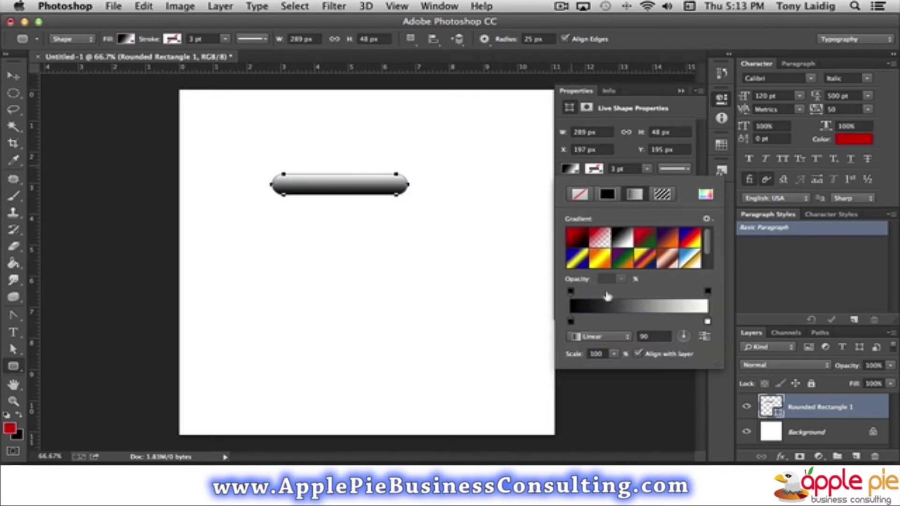
{"action": "left_click", "coordinate": [581, 238]}
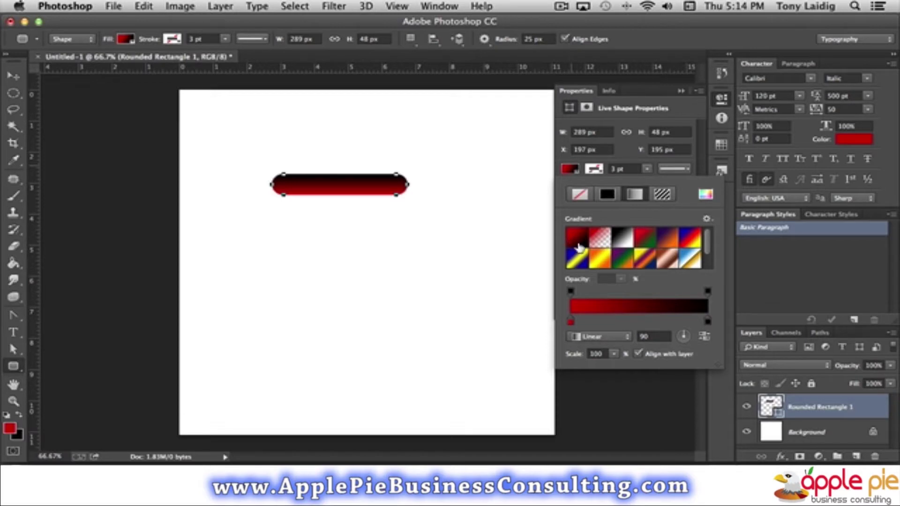
{"action": "left_click", "coordinate": [707, 321]}
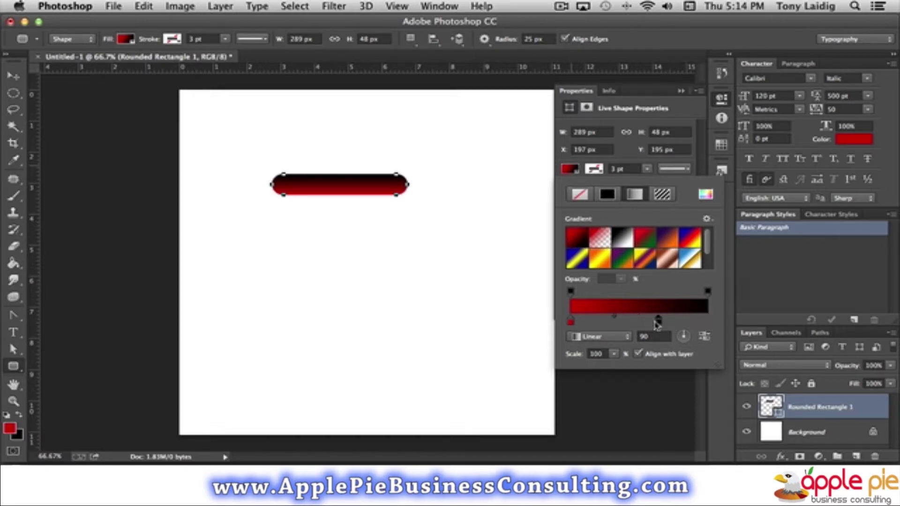
{"action": "left_click", "coordinate": [704, 336]}
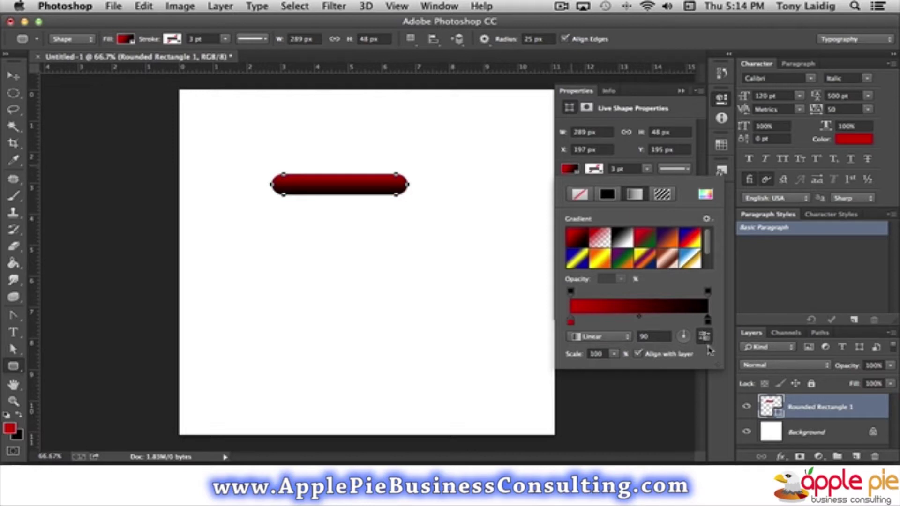
Change the dark gradient stop to 541414 and close the properties panel
{"action": "double_click", "coordinate": [708, 323]}
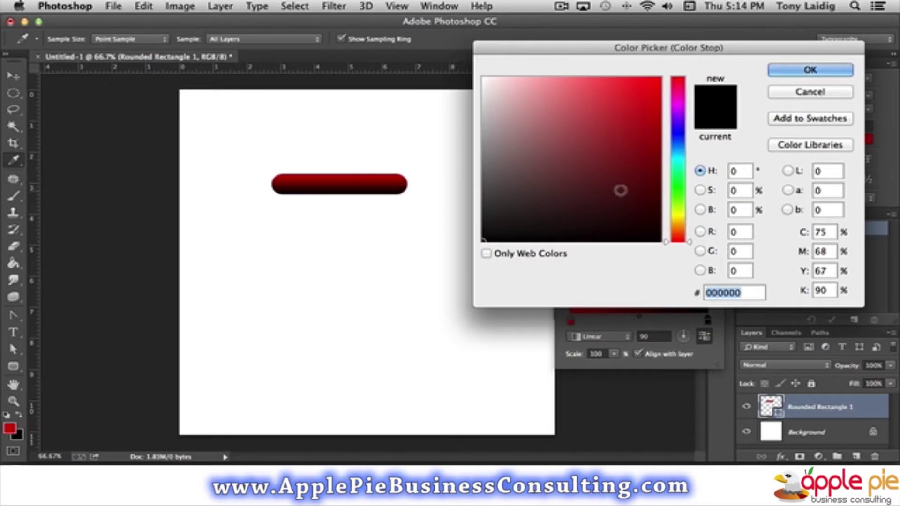
{"action": "left_click", "coordinate": [618, 187]}
{"action": "left_click", "coordinate": [625, 179]}
{"action": "left_click", "coordinate": [618, 188]}
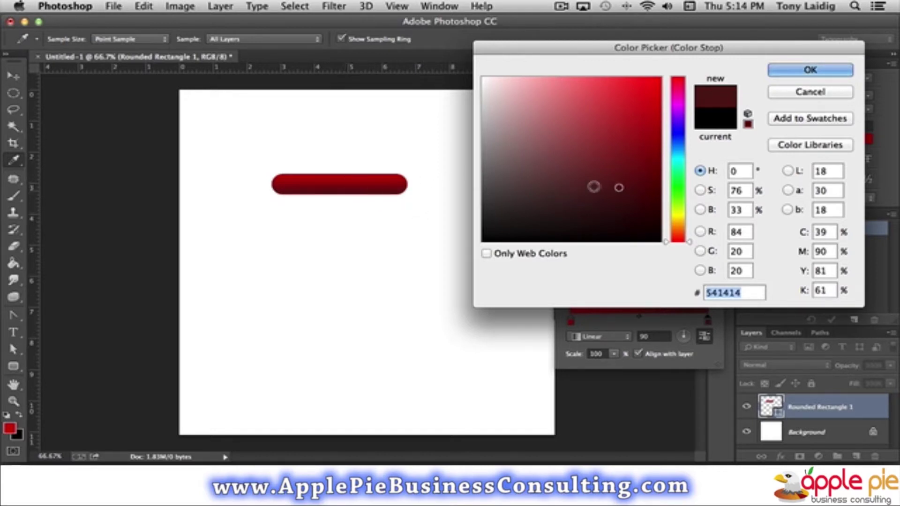
{"action": "left_click", "coordinate": [798, 71]}
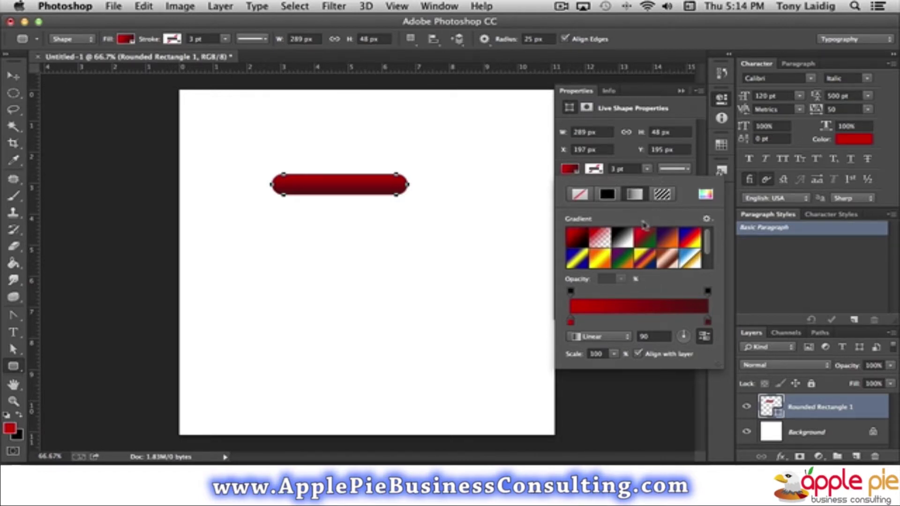
{"action": "left_click", "coordinate": [722, 100]}
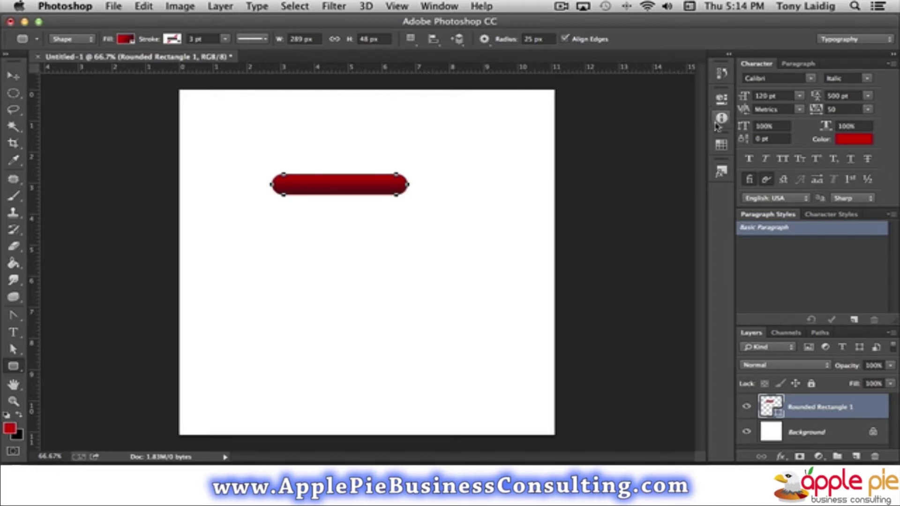
Enlarge the Layers panel and open Blending Options for the Rounded Rectangle 1 layer
{"action": "left_click_drag", "start_coordinate": [775, 324], "coordinate": [773, 283]}
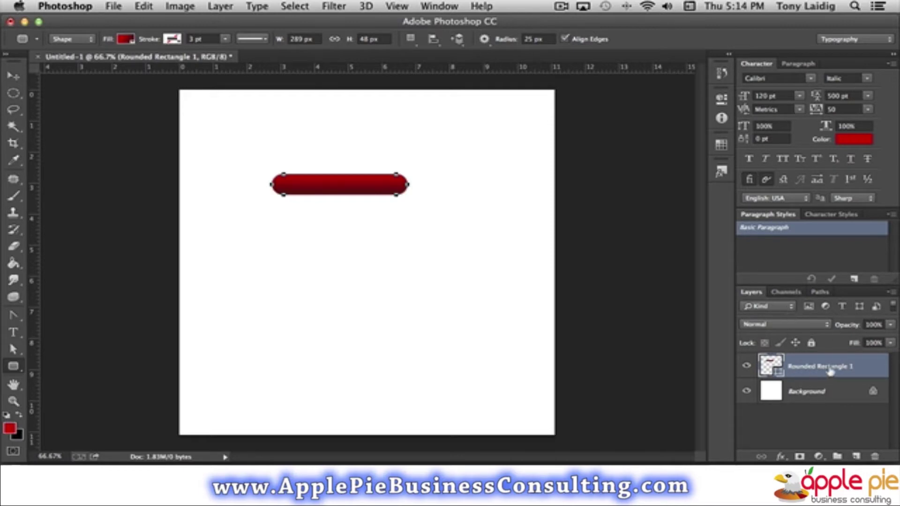
{"action": "right_click", "coordinate": [854, 365]}
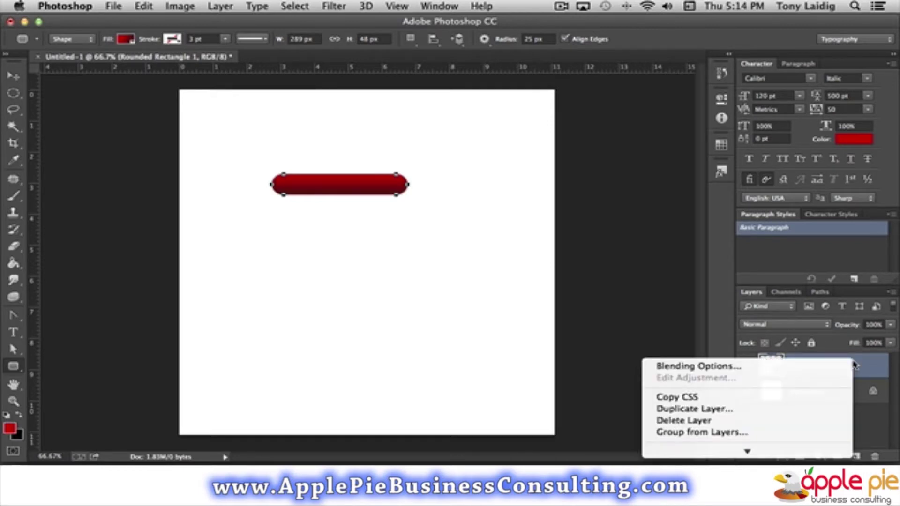
{"action": "right_click", "coordinate": [864, 364]}
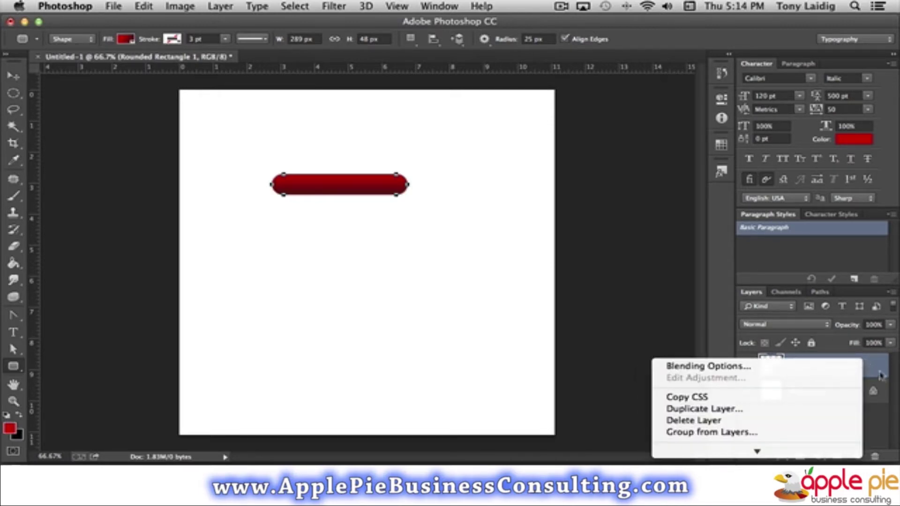
{"action": "left_click", "coordinate": [716, 367]}
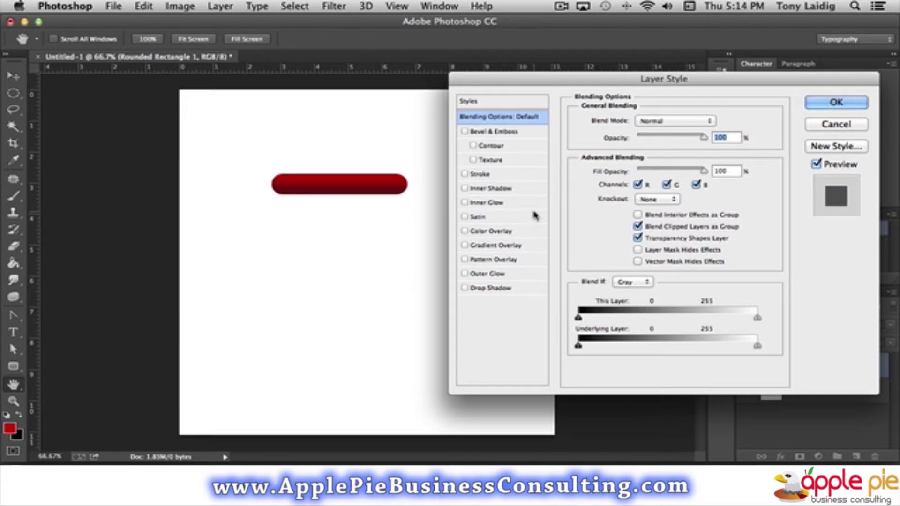
Add a 4 px stroke in dark red 990808 sampled from the bar's own red
{"action": "left_click", "coordinate": [479, 175]}
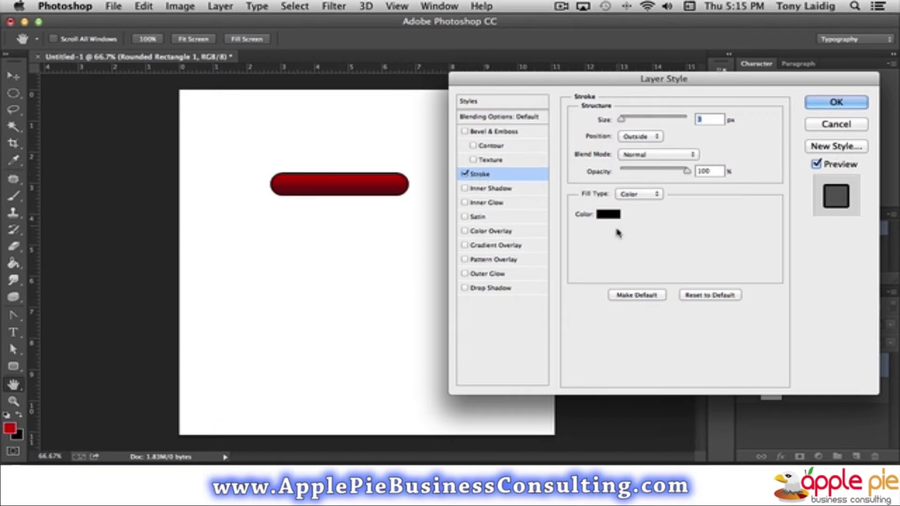
{"action": "left_click", "coordinate": [608, 214]}
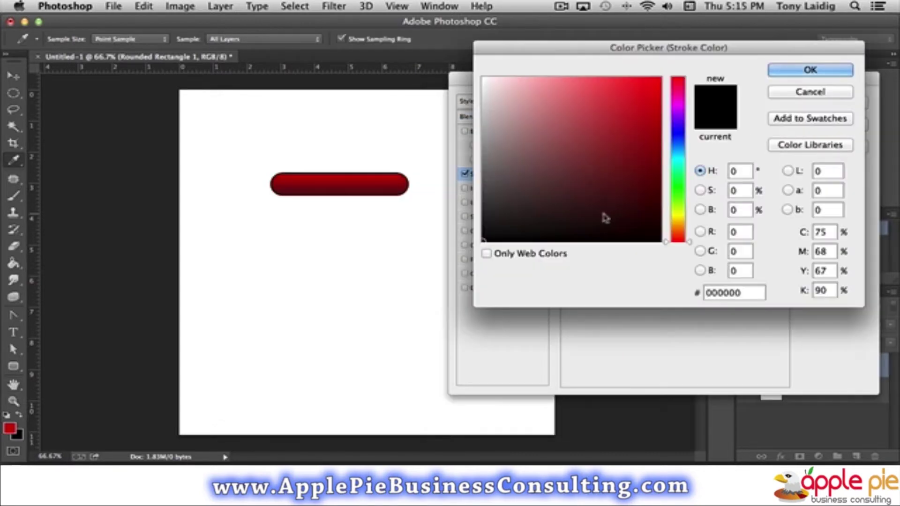
{"action": "left_click", "coordinate": [368, 184]}
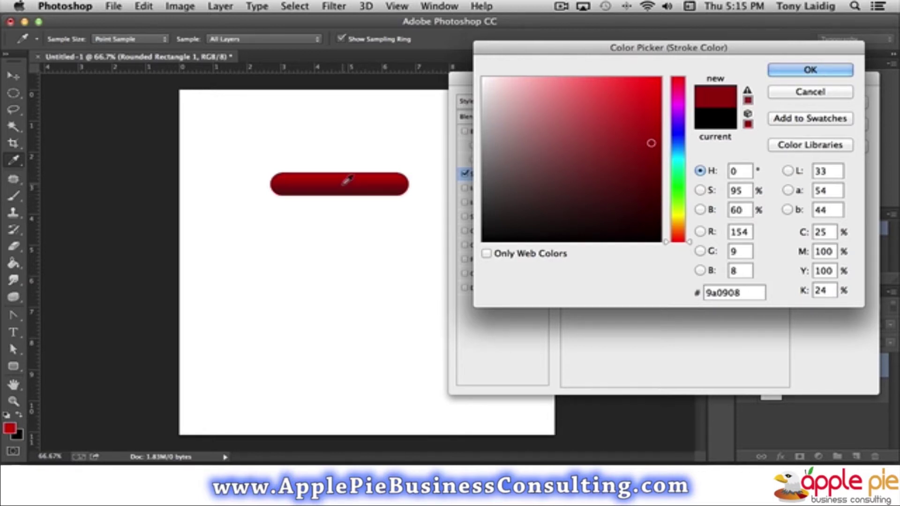
{"action": "left_click", "coordinate": [344, 182]}
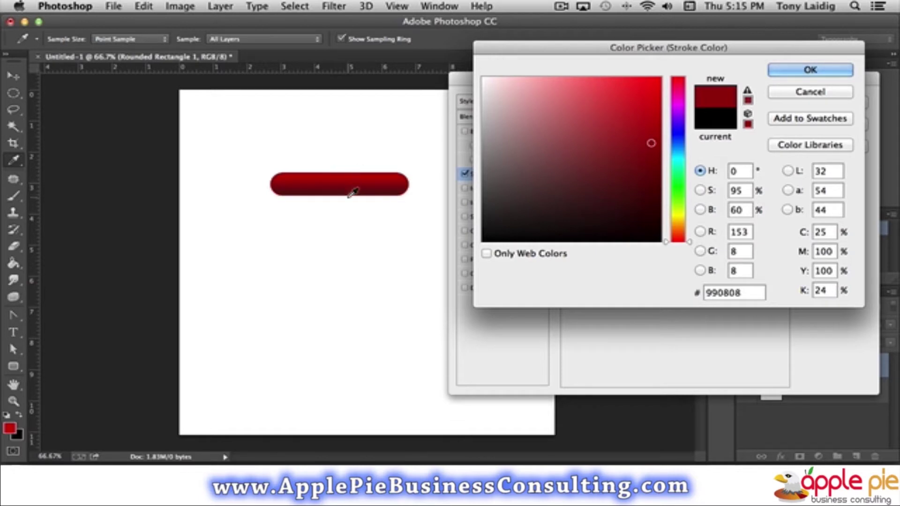
{"action": "left_click", "coordinate": [778, 70]}
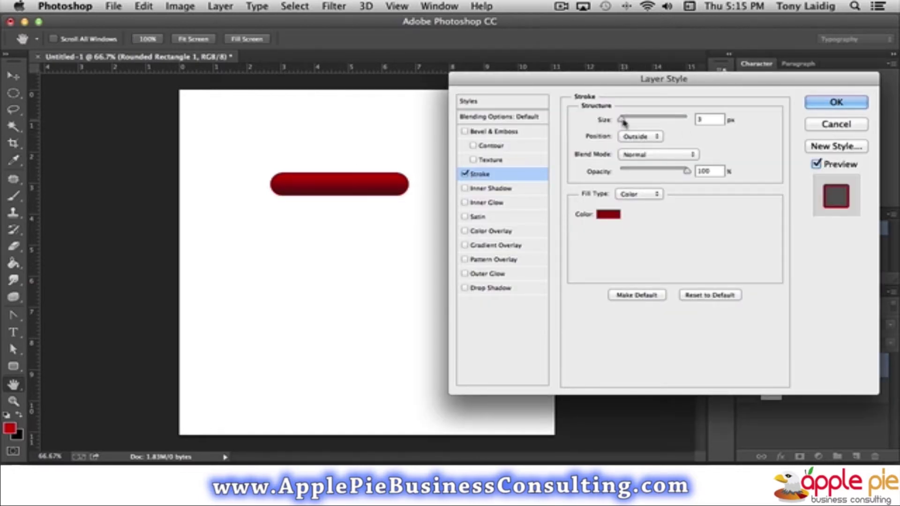
{"action": "left_click_drag", "start_coordinate": [622, 121], "coordinate": [622, 121]}
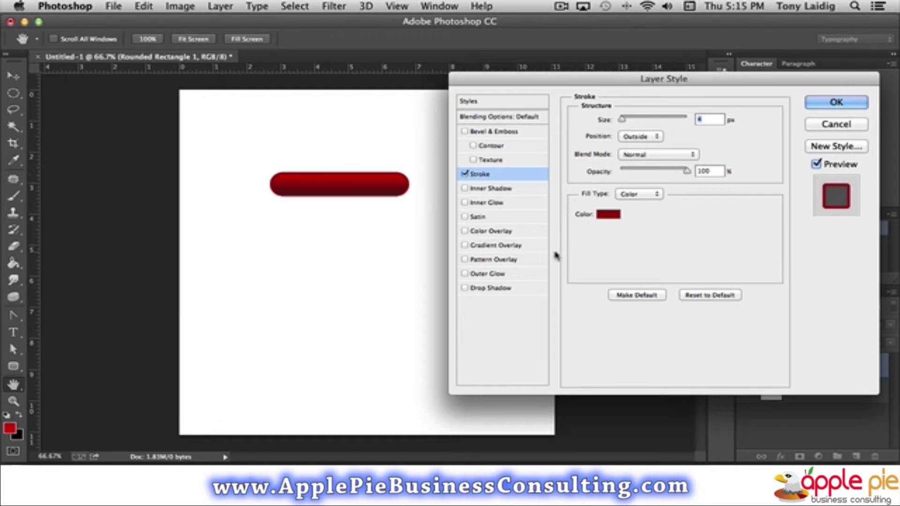
{"action": "left_click", "coordinate": [466, 217]}
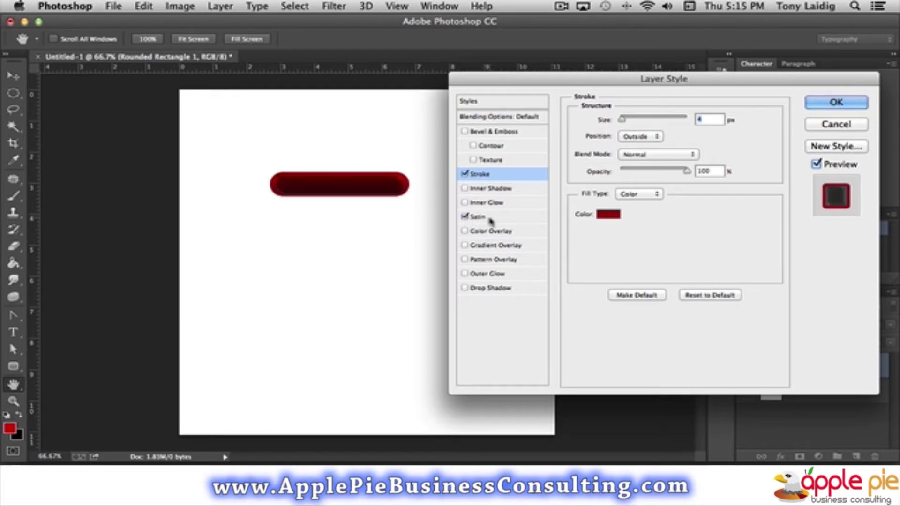
Give the satin a light pink colour and Screen blend mode
{"action": "left_click", "coordinate": [479, 219]}
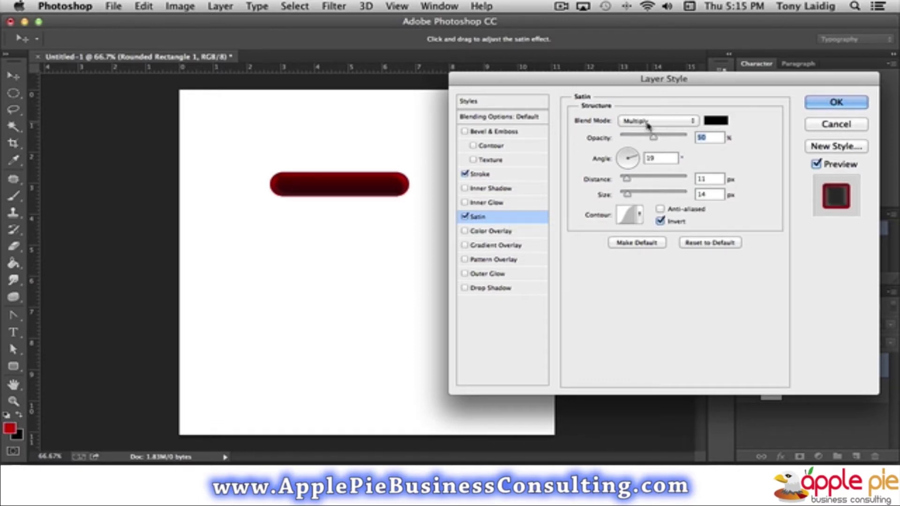
{"action": "left_click", "coordinate": [715, 120]}
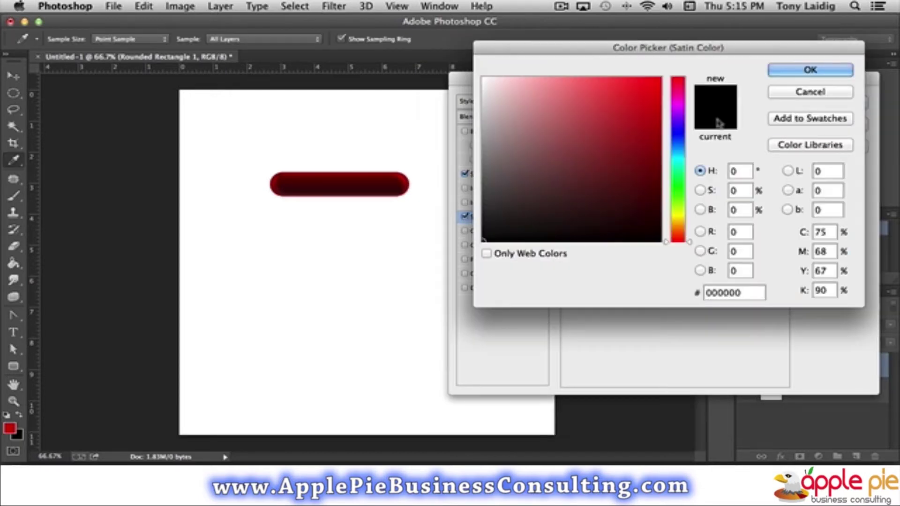
{"action": "left_click", "coordinate": [562, 85]}
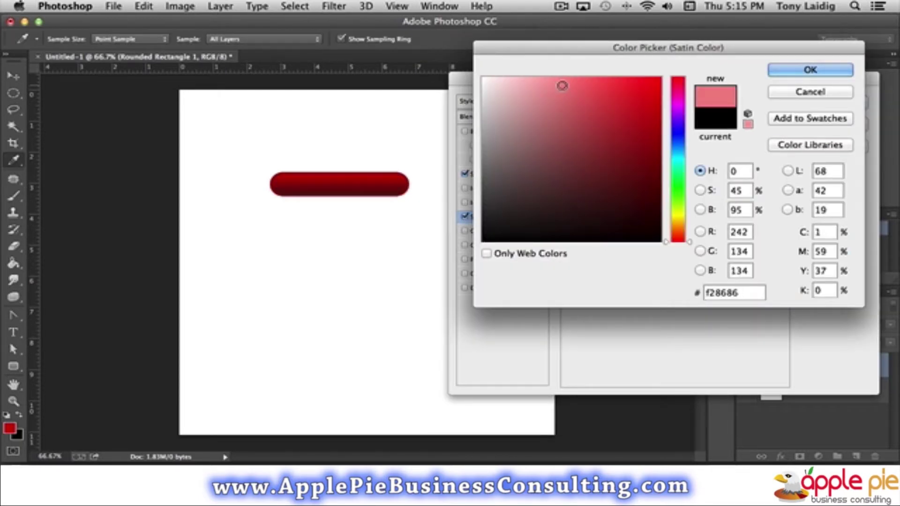
{"action": "left_click", "coordinate": [571, 82]}
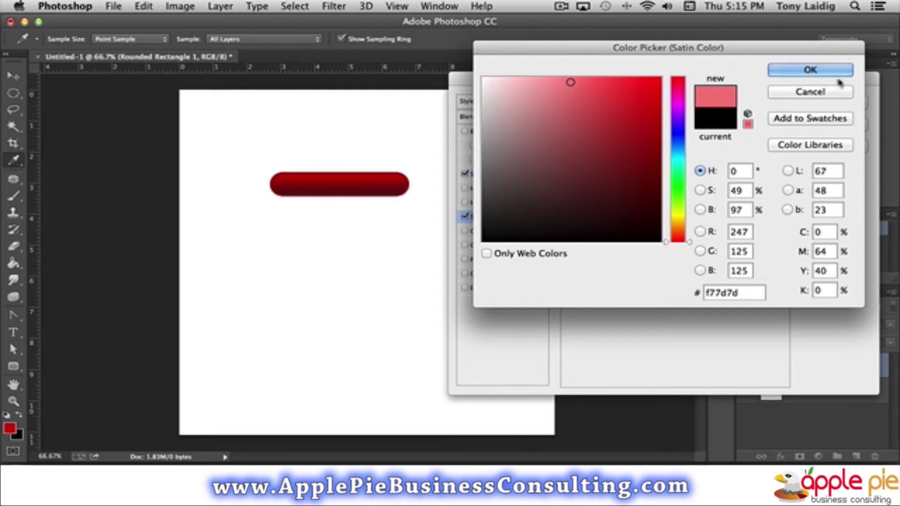
{"action": "left_click", "coordinate": [810, 70]}
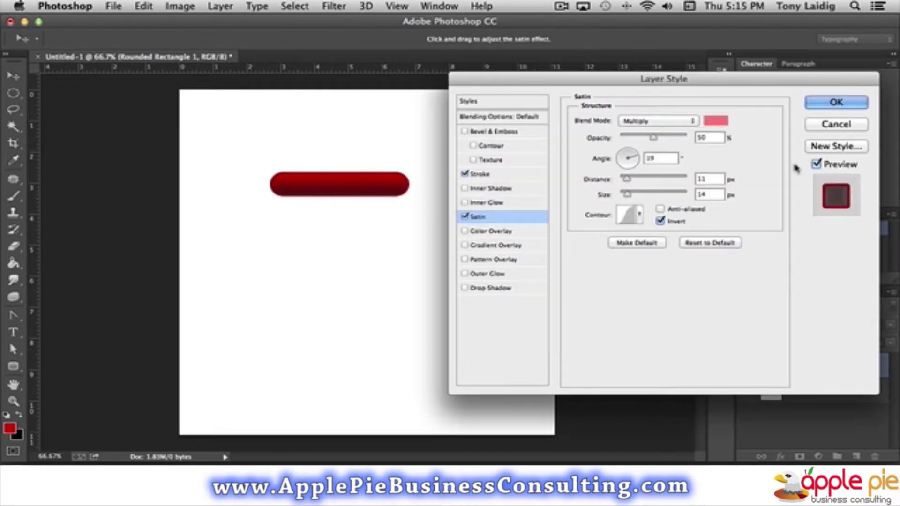
{"action": "left_click", "coordinate": [674, 122]}
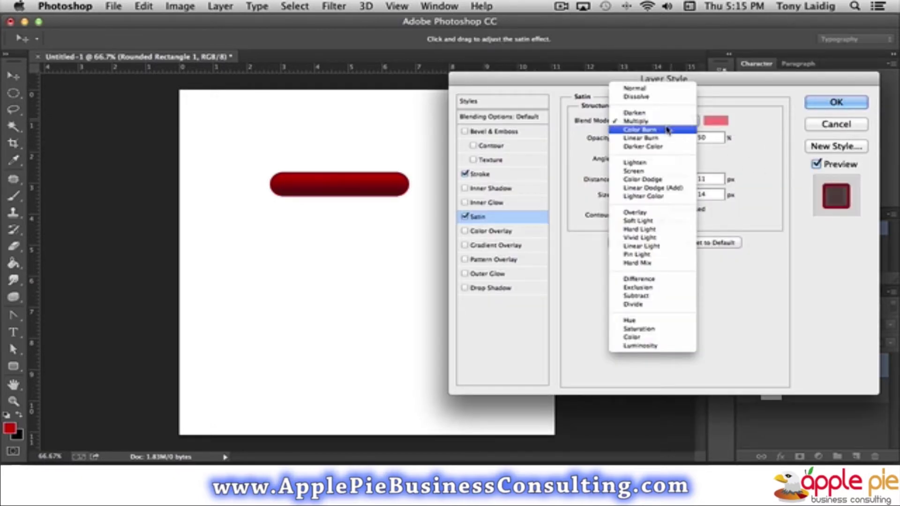
{"action": "left_click", "coordinate": [657, 172]}
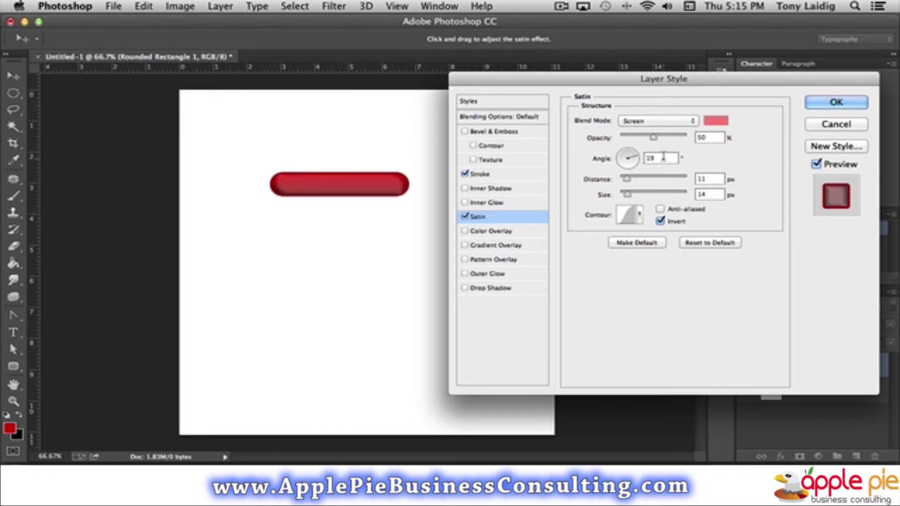
Set the satin to 45° angle, 98% opacity, a new contour preset and 42 px distance
{"action": "double_click", "coordinate": [652, 158]}
{"action": "type", "text": "45"}
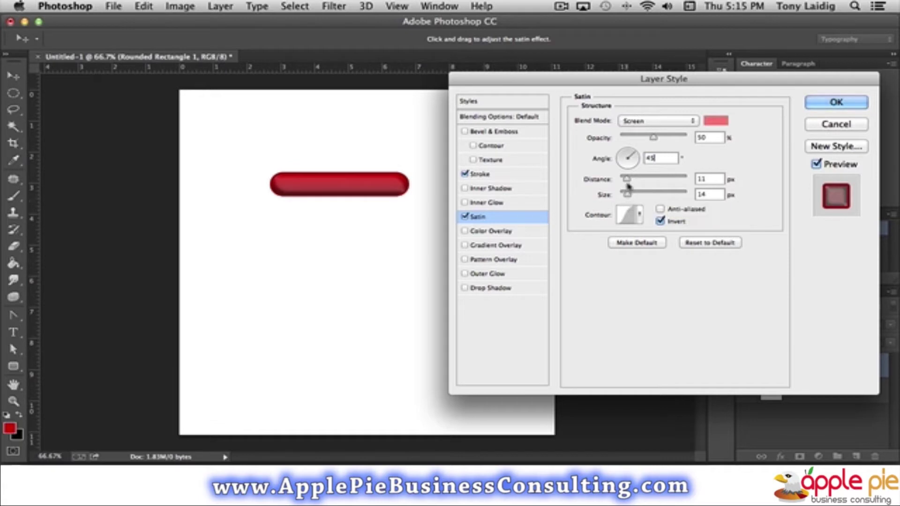
{"action": "left_click_drag", "start_coordinate": [627, 179], "coordinate": [637, 196]}
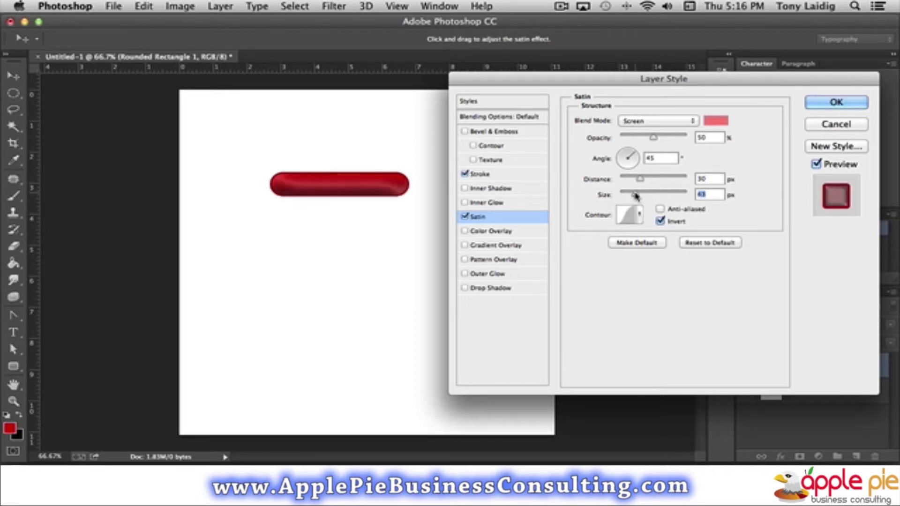
{"action": "left_click_drag", "start_coordinate": [656, 139], "coordinate": [697, 141]}
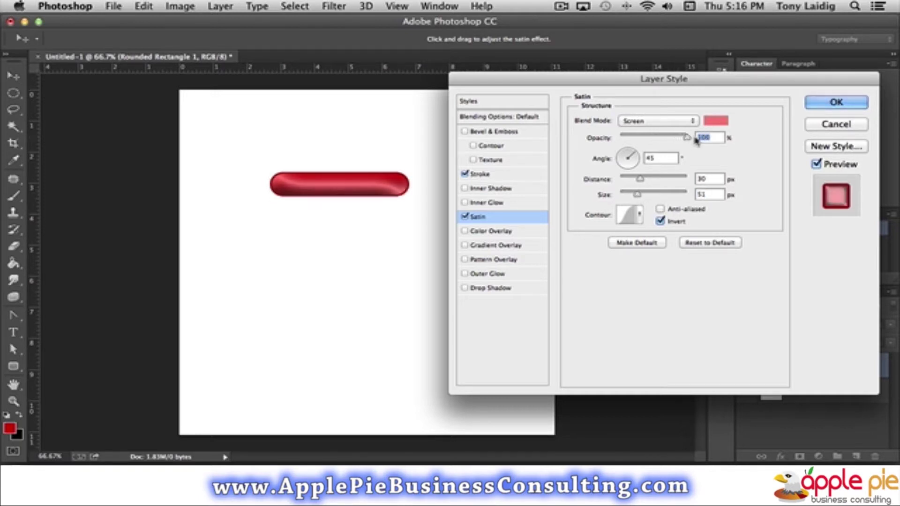
{"action": "mouse_move", "coordinate": [639, 179]}
{"action": "left_mouse_down"}
{"action": "mouse_move", "coordinate": [638, 196]}
{"action": "mouse_move", "coordinate": [648, 182]}
{"action": "mouse_move", "coordinate": [636, 181]}
{"action": "left_mouse_up"}
{"action": "left_click_drag", "start_coordinate": [638, 181], "coordinate": [641, 182]}
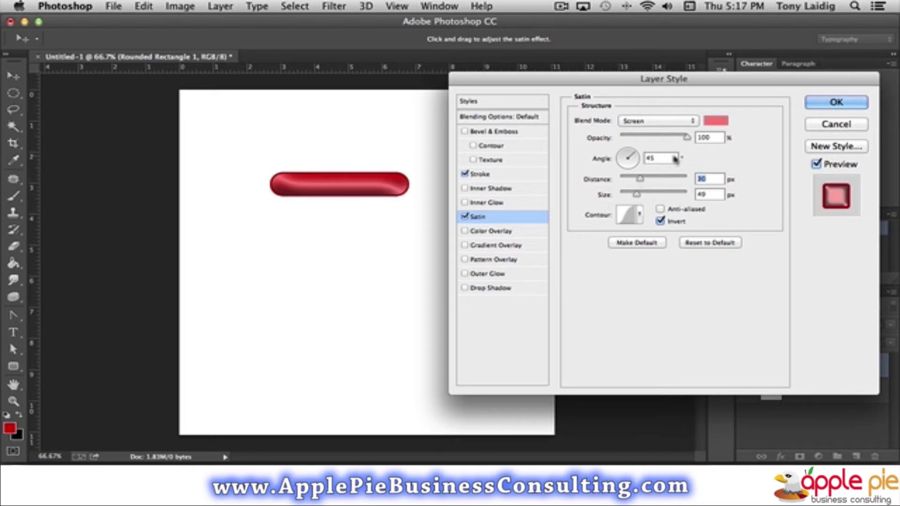
{"action": "left_click_drag", "start_coordinate": [687, 138], "coordinate": [686, 141]}
{"action": "left_click", "coordinate": [638, 216]}
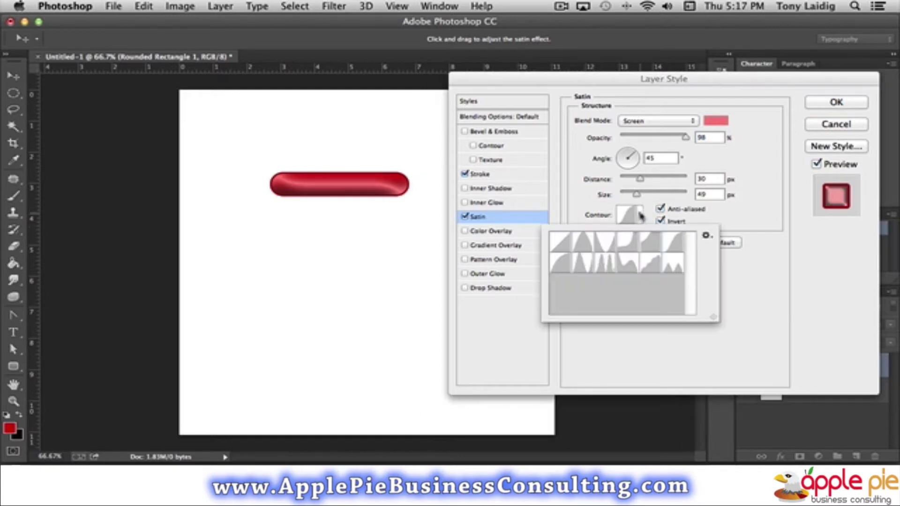
{"action": "left_click", "coordinate": [561, 264]}
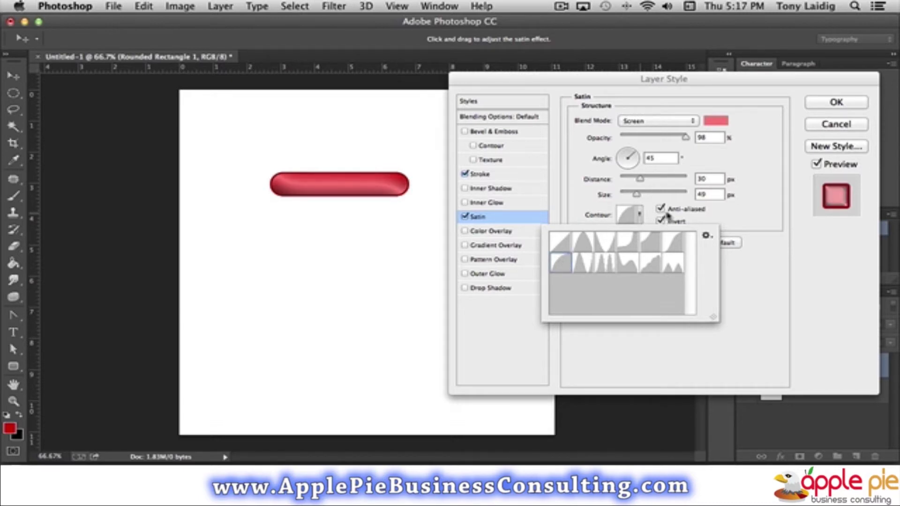
{"action": "left_click", "coordinate": [640, 180]}
{"action": "mouse_move", "coordinate": [640, 181]}
{"action": "left_mouse_down"}
{"action": "mouse_move", "coordinate": [649, 179]}
{"action": "mouse_move", "coordinate": [634, 194]}
{"action": "left_mouse_up"}
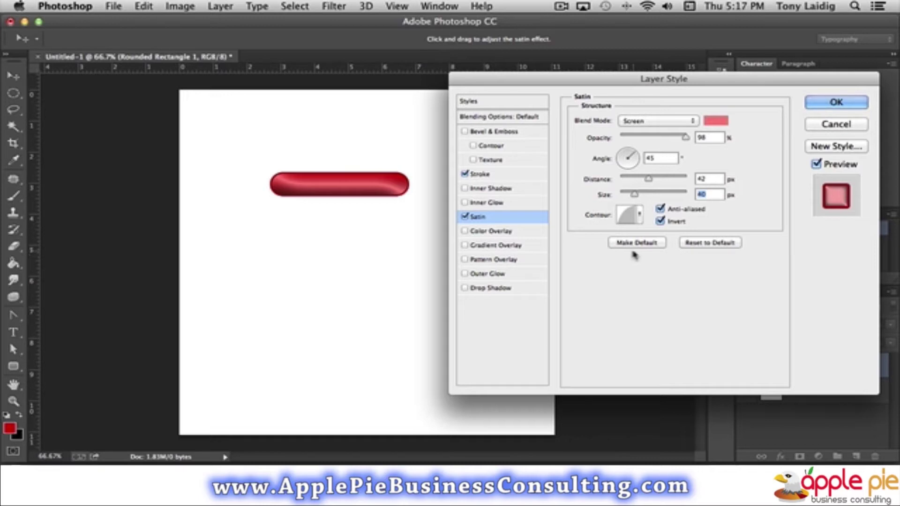
Add a 13 px Bevel & Emboss with its shadow opacity lowered to 15%
{"action": "left_click", "coordinate": [480, 135]}
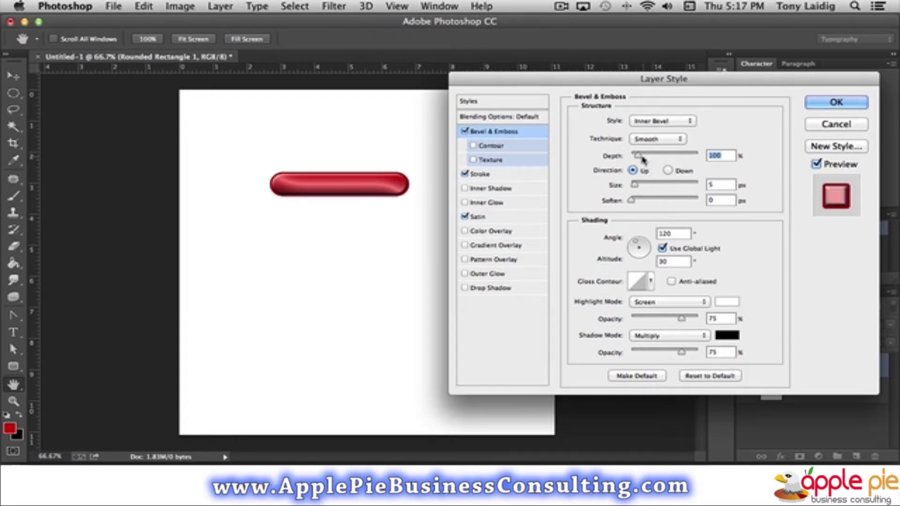
{"action": "left_click_drag", "start_coordinate": [637, 187], "coordinate": [640, 187]}
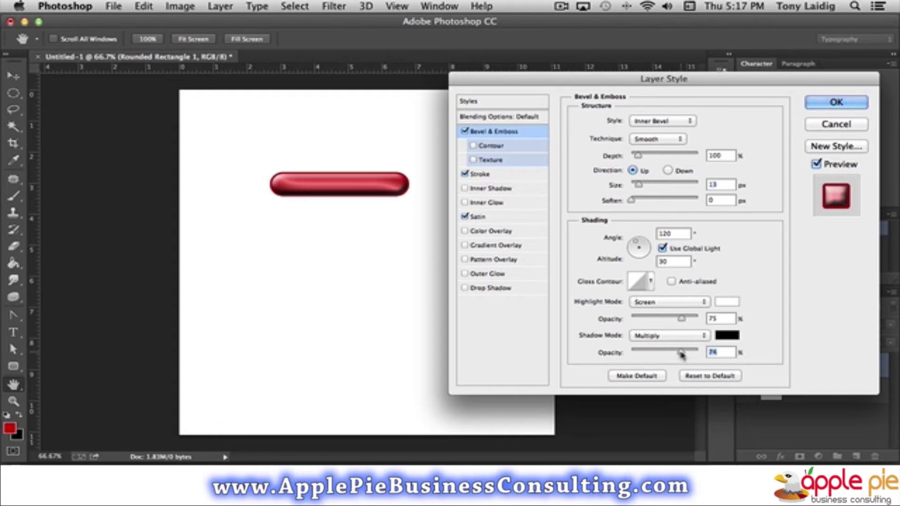
{"action": "left_click_drag", "start_coordinate": [679, 354], "coordinate": [641, 355]}
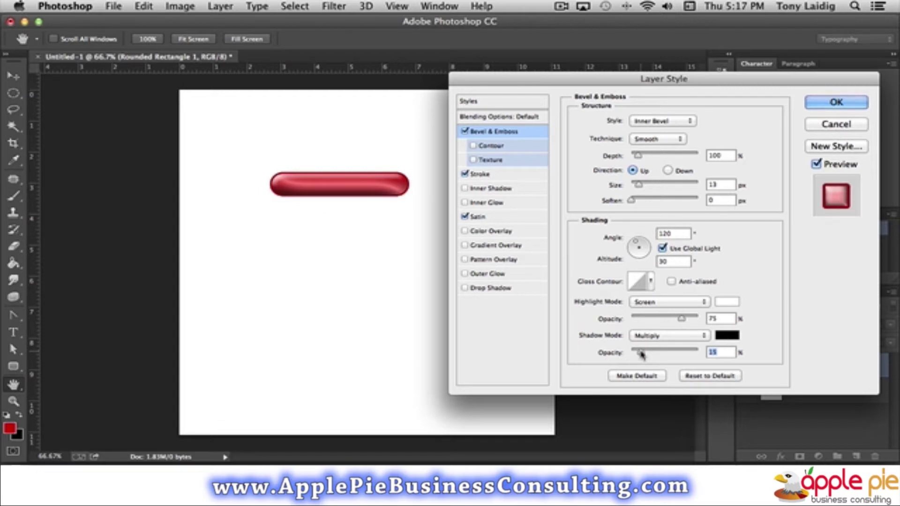
{"action": "left_click", "coordinate": [727, 335]}
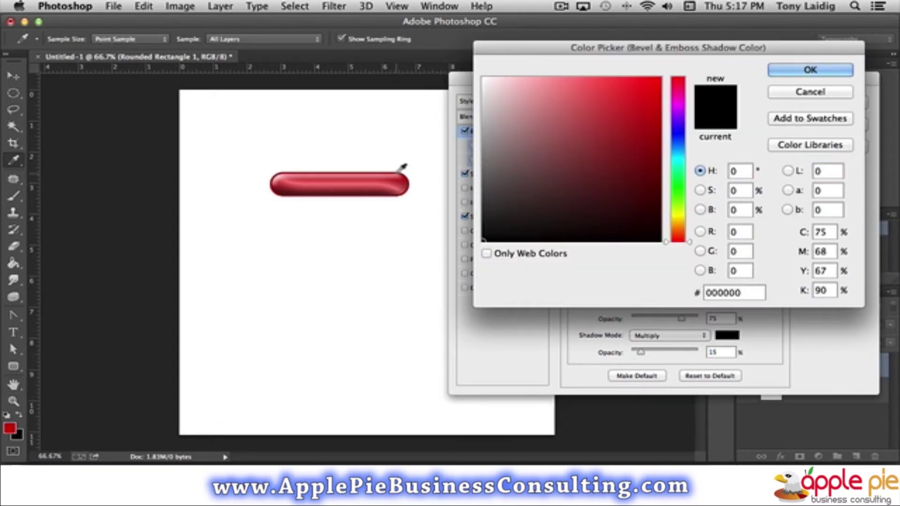
Sample dark red 780d0e from the bar as the bevel shadow colour
{"action": "left_click", "coordinate": [399, 172]}
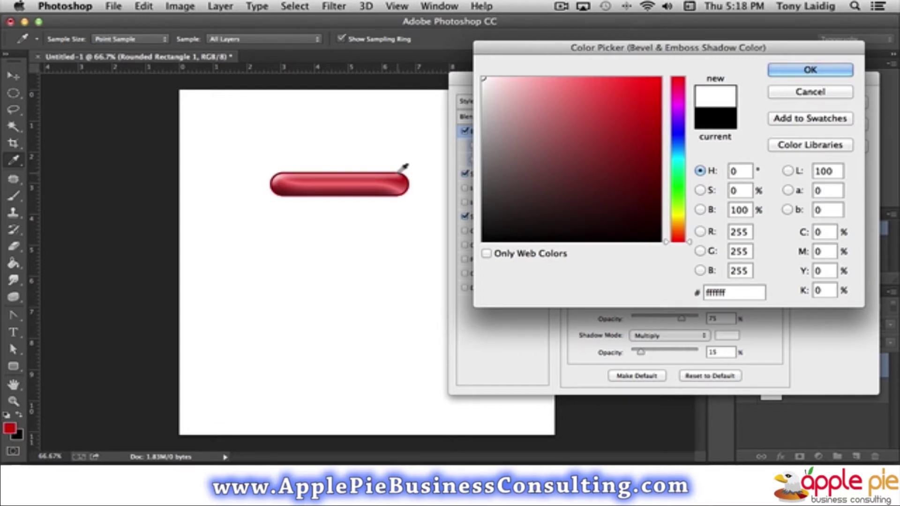
{"action": "mouse_move", "coordinate": [399, 172]}
{"action": "left_mouse_down"}
{"action": "mouse_move", "coordinate": [398, 187]}
{"action": "mouse_move", "coordinate": [412, 188]}
{"action": "mouse_move", "coordinate": [284, 184]}
{"action": "left_mouse_up"}
{"action": "left_click", "coordinate": [399, 172]}
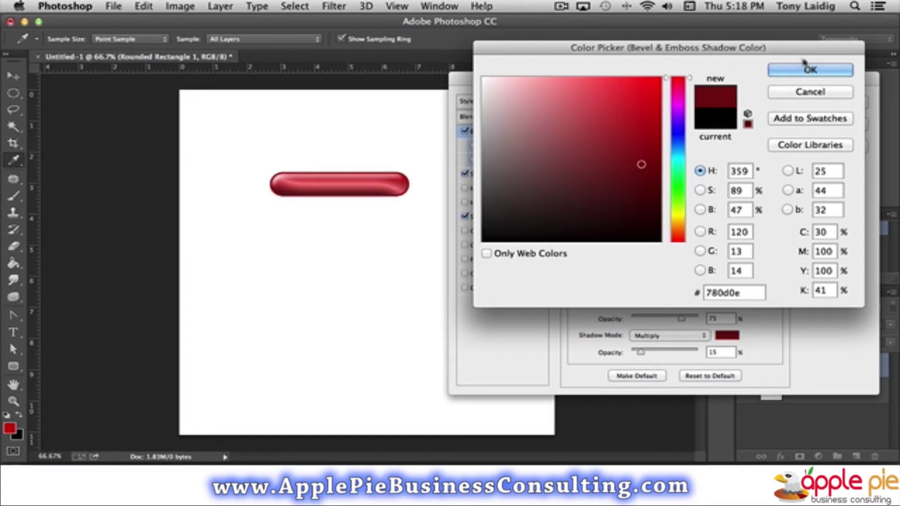
{"action": "left_click", "coordinate": [830, 70]}
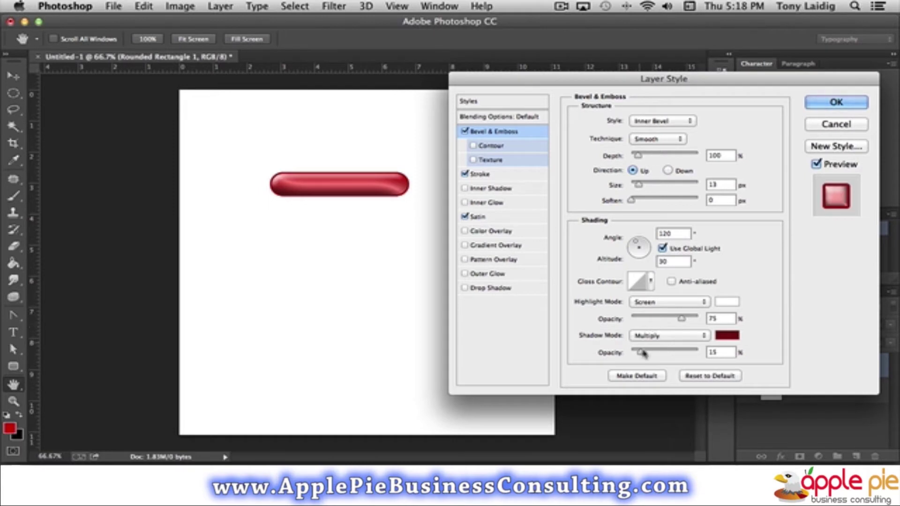
Set bevel shadow opacity 25%, highlight opacity 82%, soften 3 px and depth 147%
{"action": "mouse_move", "coordinate": [641, 352]}
{"action": "left_mouse_down"}
{"action": "mouse_move", "coordinate": [632, 353]}
{"action": "mouse_move", "coordinate": [648, 355]}
{"action": "left_mouse_up"}
{"action": "left_click_drag", "start_coordinate": [682, 319], "coordinate": [686, 319]}
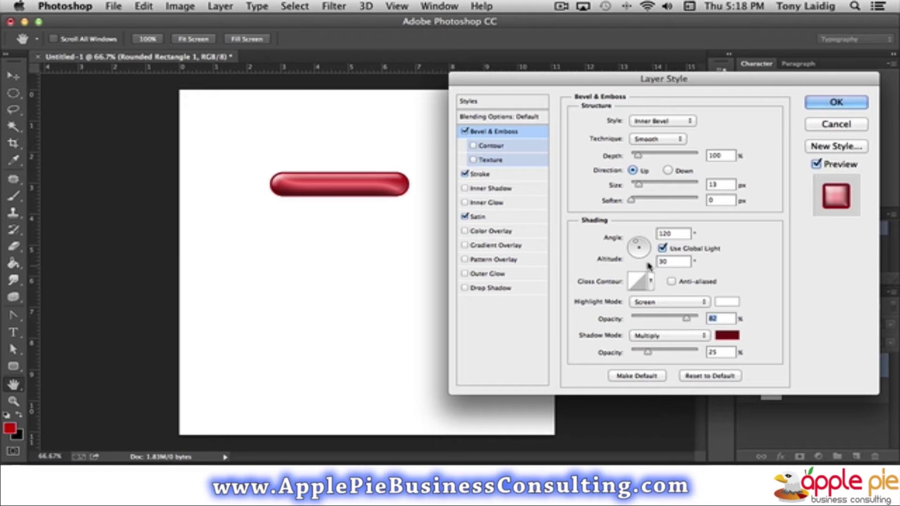
{"action": "mouse_move", "coordinate": [633, 202]}
{"action": "left_mouse_down"}
{"action": "mouse_move", "coordinate": [648, 201]}
{"action": "mouse_move", "coordinate": [639, 186]}
{"action": "mouse_move", "coordinate": [644, 203]}
{"action": "left_mouse_up"}
{"action": "left_click_drag", "start_coordinate": [638, 155], "coordinate": [641, 157]}
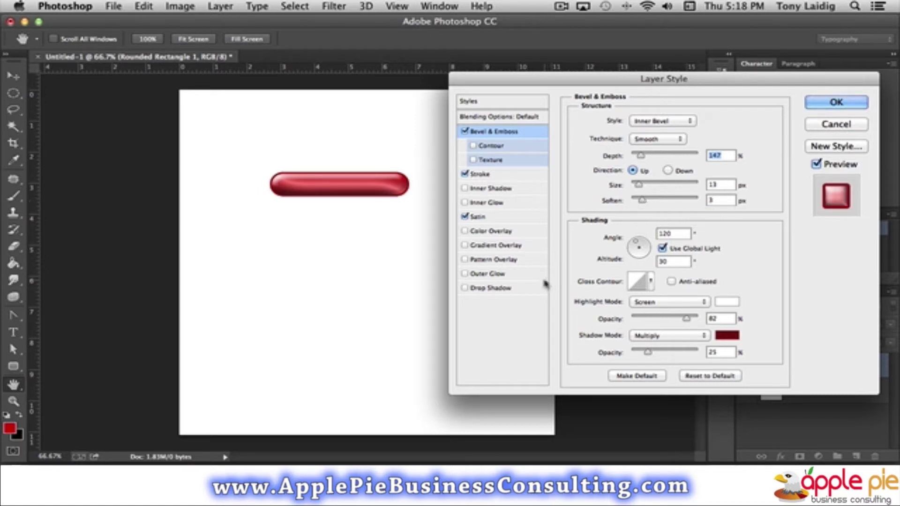
Add a drop shadow with its own 45° angle, 9 px distance, 13 px size, 49% opacity
{"action": "left_click", "coordinate": [495, 288]}
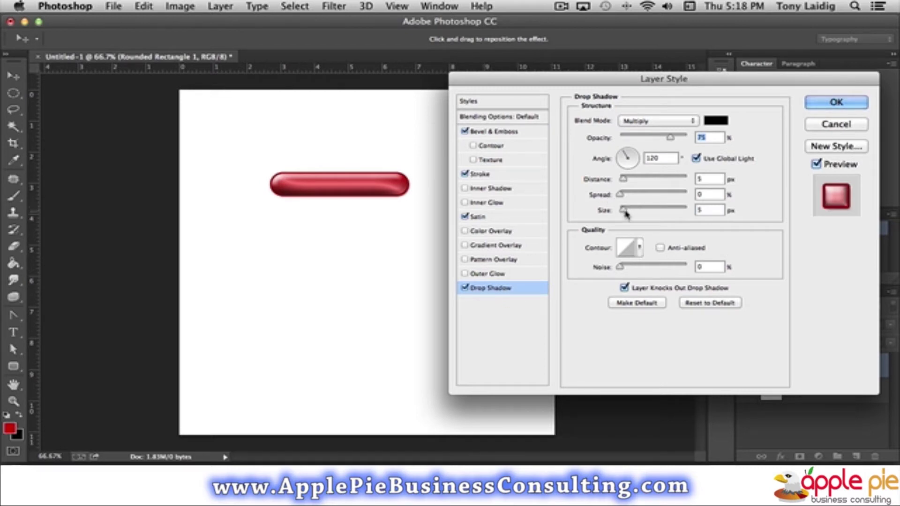
{"action": "left_click_drag", "start_coordinate": [623, 179], "coordinate": [626, 178]}
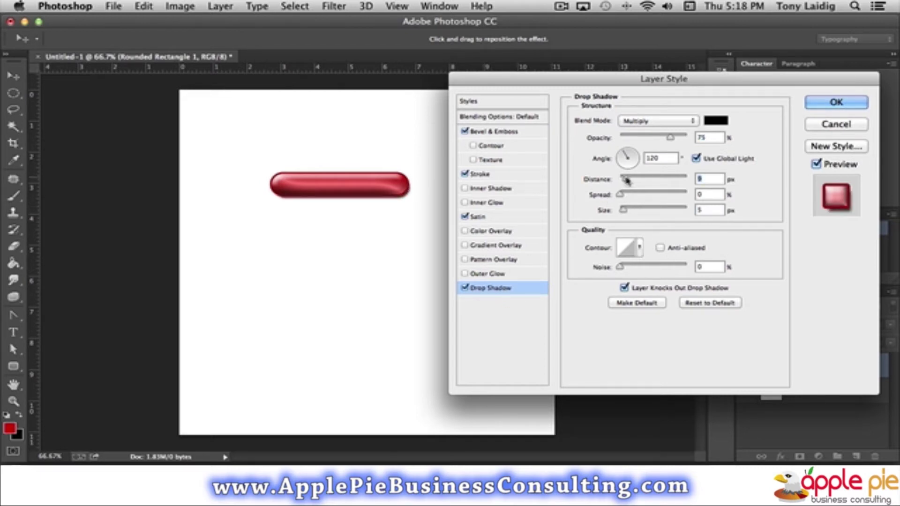
{"action": "left_click", "coordinate": [696, 159]}
{"action": "type", "text": "45"}
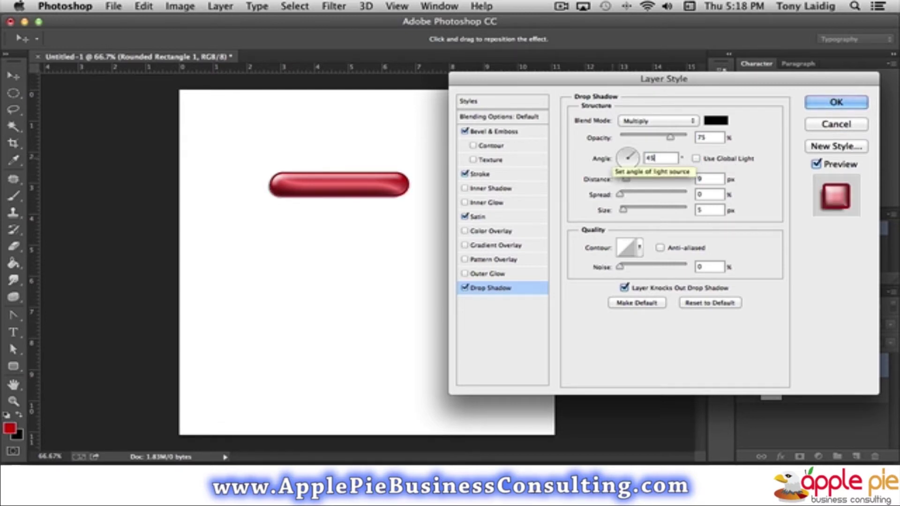
{"action": "left_click_drag", "start_coordinate": [624, 211], "coordinate": [630, 212]}
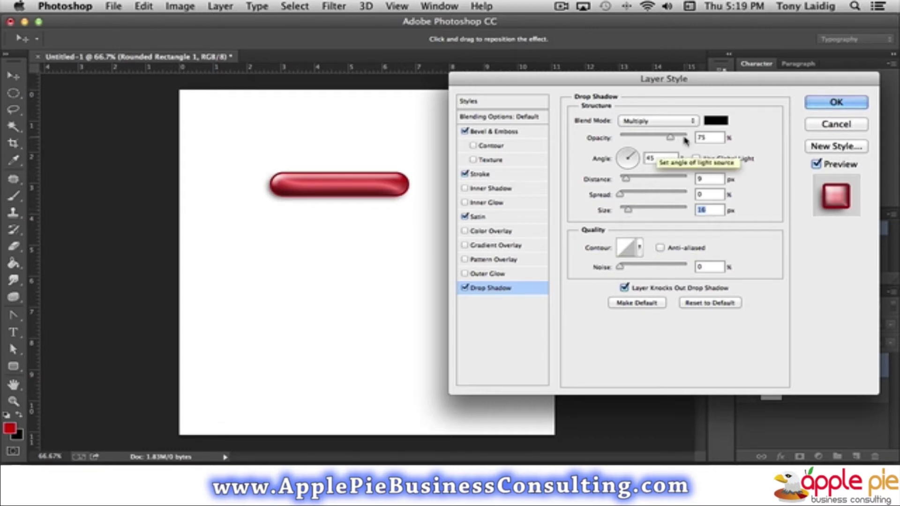
{"action": "left_click_drag", "start_coordinate": [670, 137], "coordinate": [654, 143]}
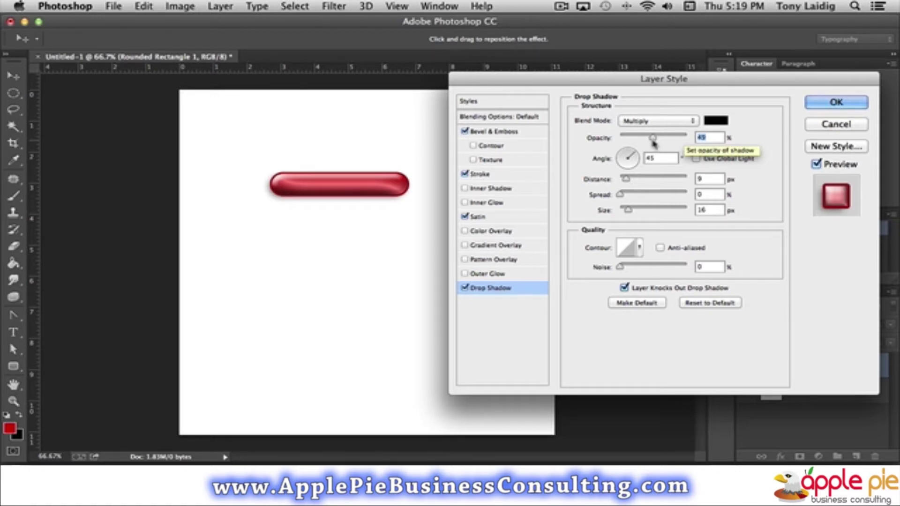
{"action": "left_click_drag", "start_coordinate": [628, 209], "coordinate": [628, 212]}
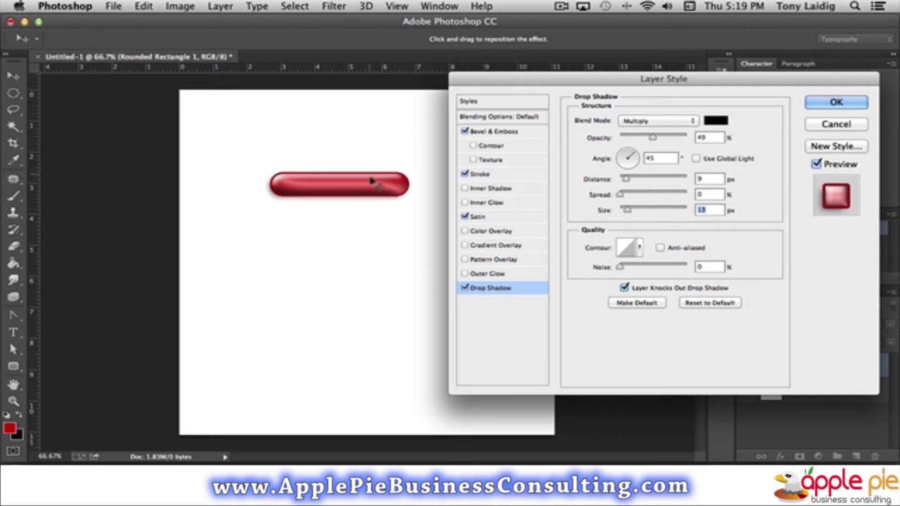
Apply the layer style and toggle the bar's effects off and on to compare
{"action": "left_click", "coordinate": [837, 103]}
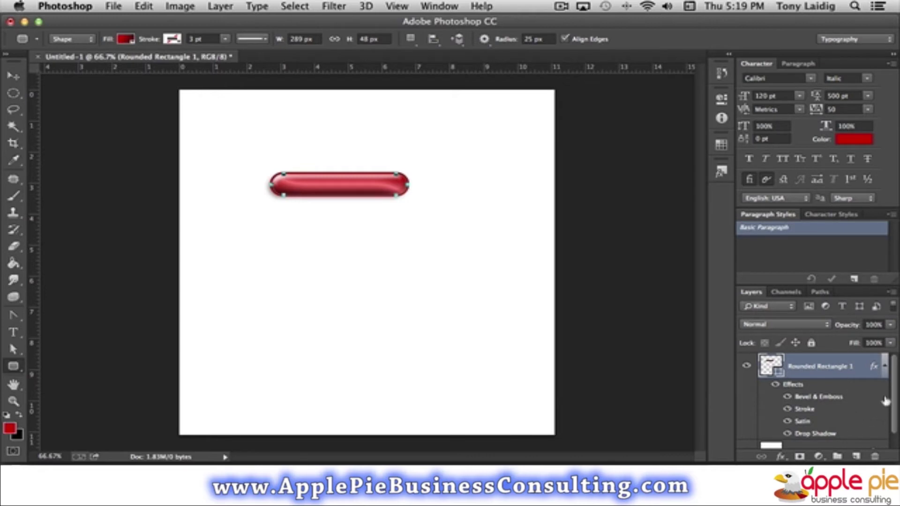
{"action": "left_click", "coordinate": [884, 367]}
{"action": "left_click", "coordinate": [885, 371]}
{"action": "left_click", "coordinate": [778, 385]}
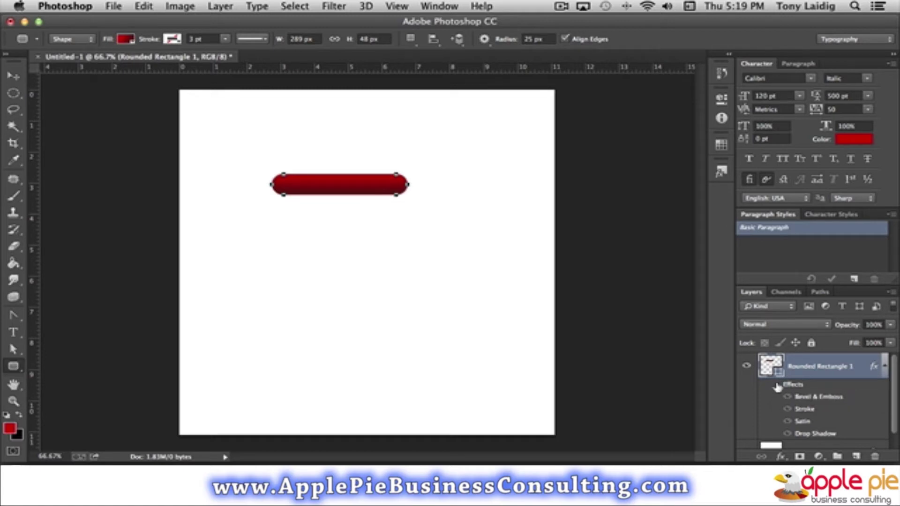
{"action": "left_click", "coordinate": [778, 385]}
Select the Background layer, then reopen the bar's layer style settings
{"action": "scroll", "coordinate": [834, 424], "scroll_direction": "down", "scroll_amount": 1}
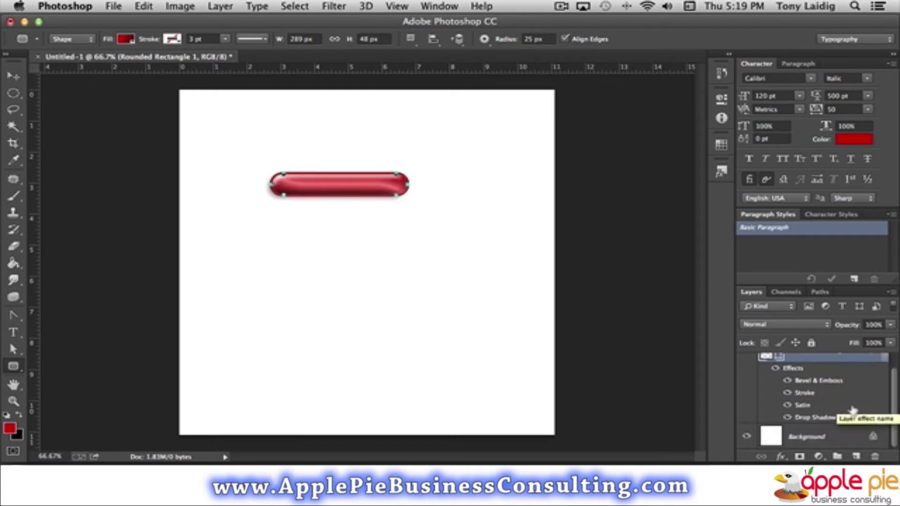
{"action": "left_click", "coordinate": [836, 436]}
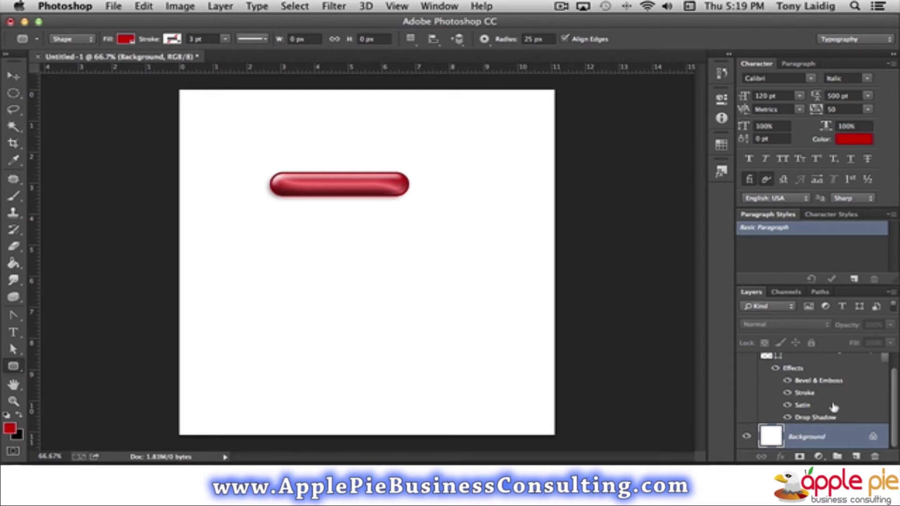
{"action": "scroll", "coordinate": [807, 397], "scroll_direction": "up", "scroll_amount": 1}
{"action": "double_click", "coordinate": [806, 397]}
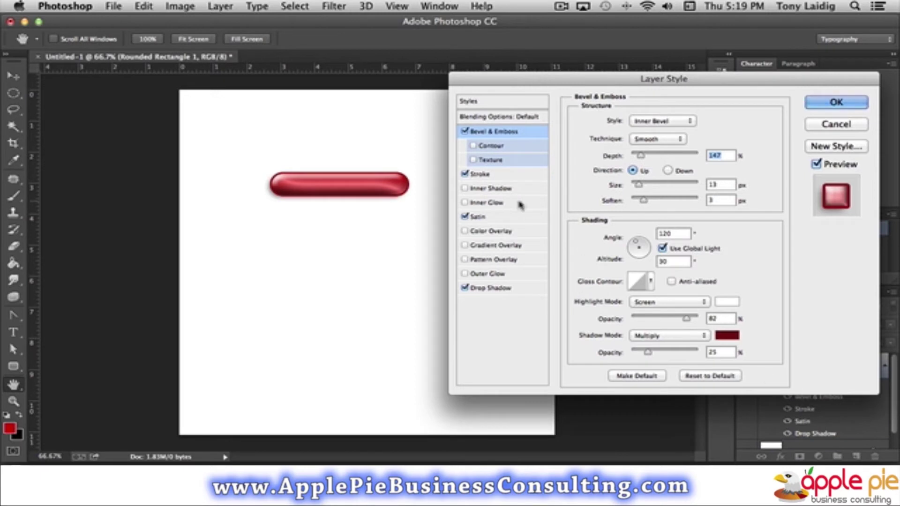
Reduce the red bar's stroke size to 3 px and collapse its effects list
{"action": "left_click", "coordinate": [487, 174]}
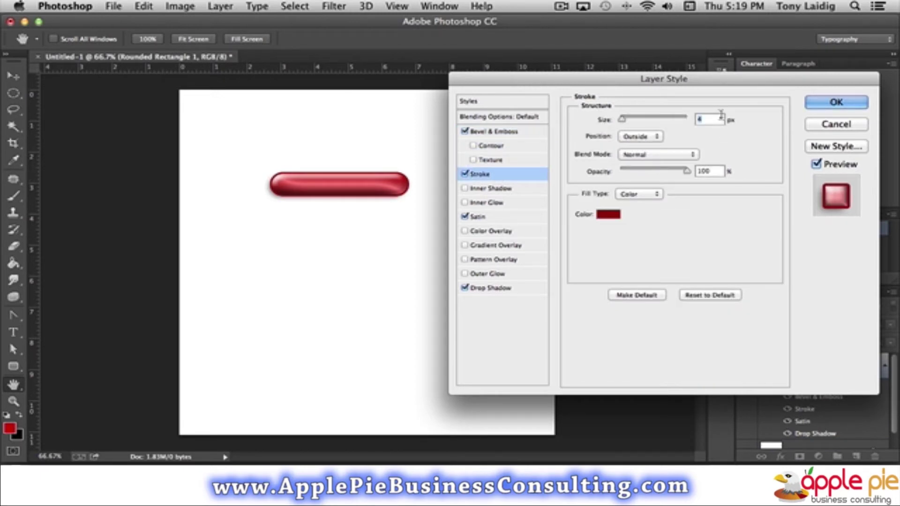
{"action": "type", "text": "3"}
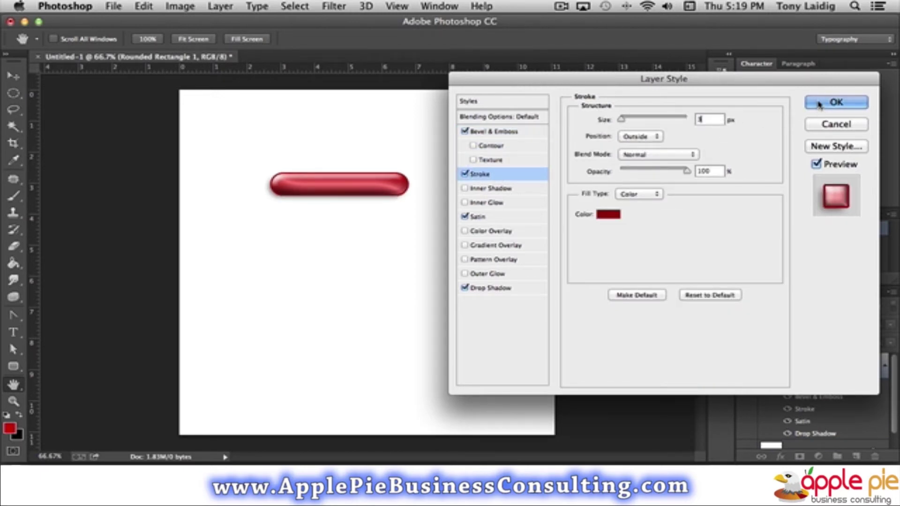
{"action": "left_click", "coordinate": [837, 102]}
{"action": "left_click", "coordinate": [881, 367]}
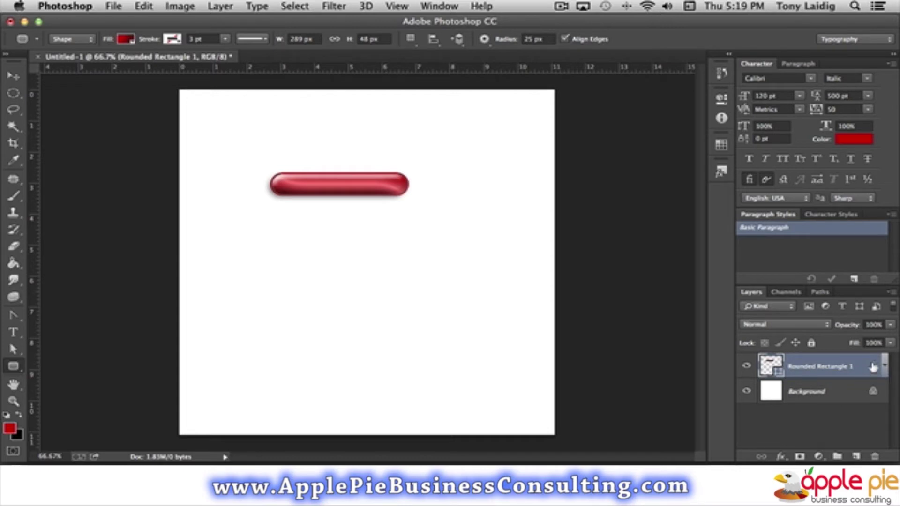
{"action": "right_click", "coordinate": [873, 367]}
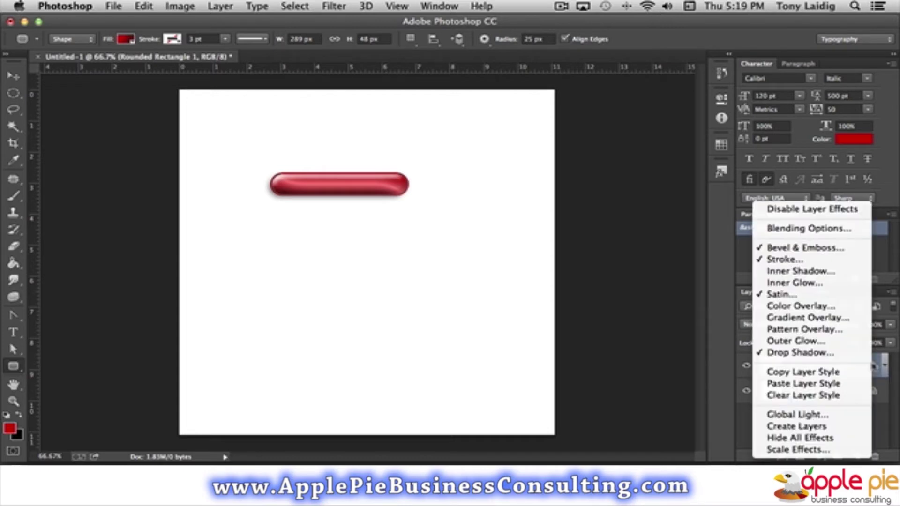
{"action": "left_click", "coordinate": [813, 373]}
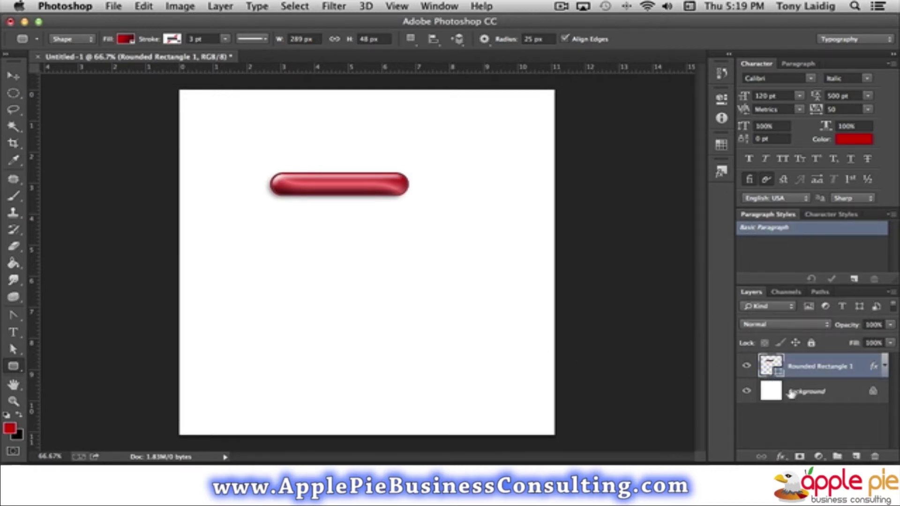
Draw a dark red curved arrow custom shape, about 211 by 180 px, below the bar
{"action": "left_click_drag", "start_coordinate": [15, 370], "coordinate": [77, 423]}
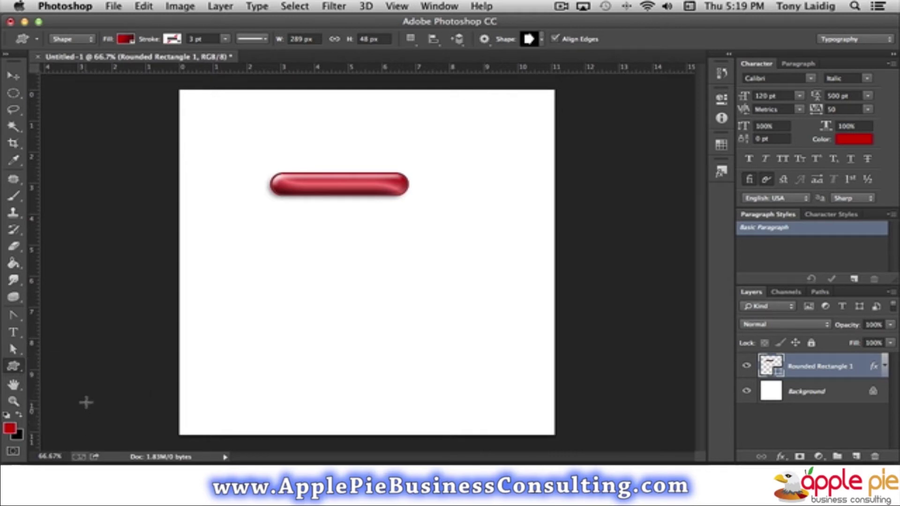
{"action": "left_click", "coordinate": [539, 40]}
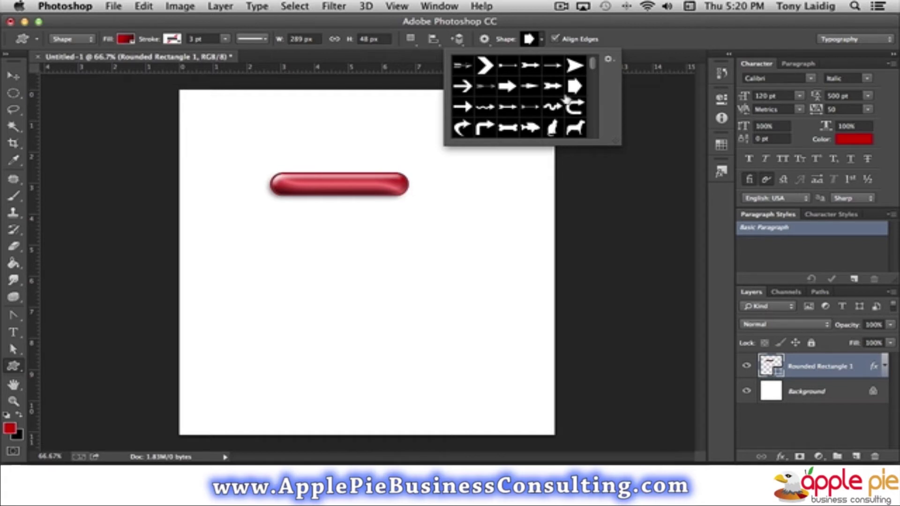
{"action": "left_click", "coordinate": [462, 128]}
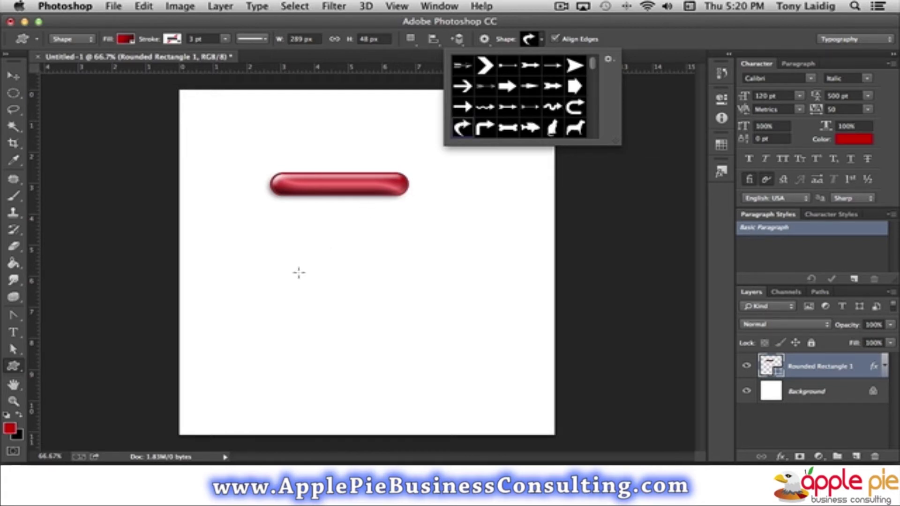
{"action": "left_click", "coordinate": [292, 259]}
{"action": "left_click_drag", "start_coordinate": [292, 259], "coordinate": [390, 335]}
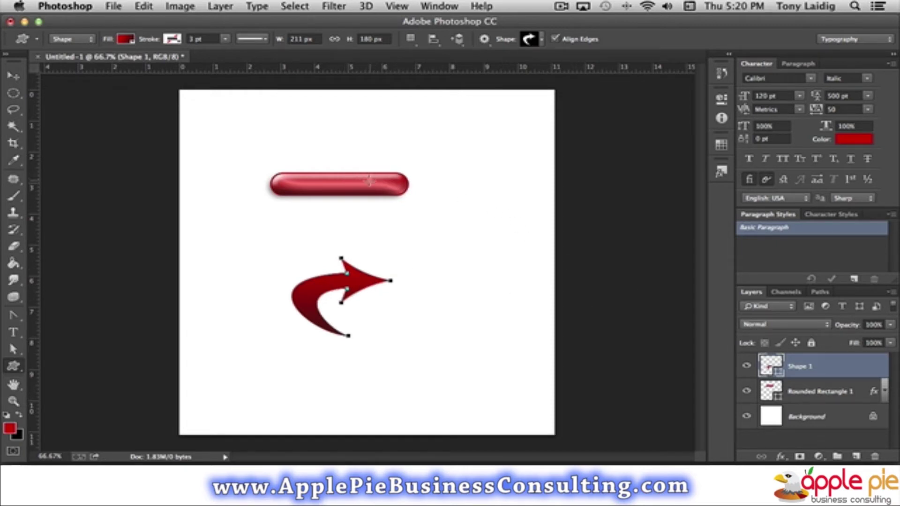
Paste the bar's layer style onto the Shape 1 arrow layer
{"action": "right_click", "coordinate": [859, 367]}
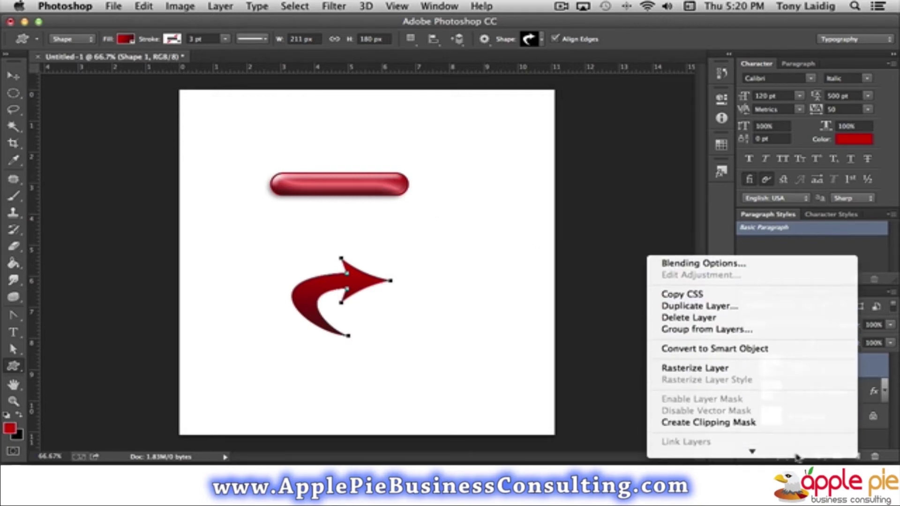
{"action": "mouse_move", "coordinate": [797, 454]}
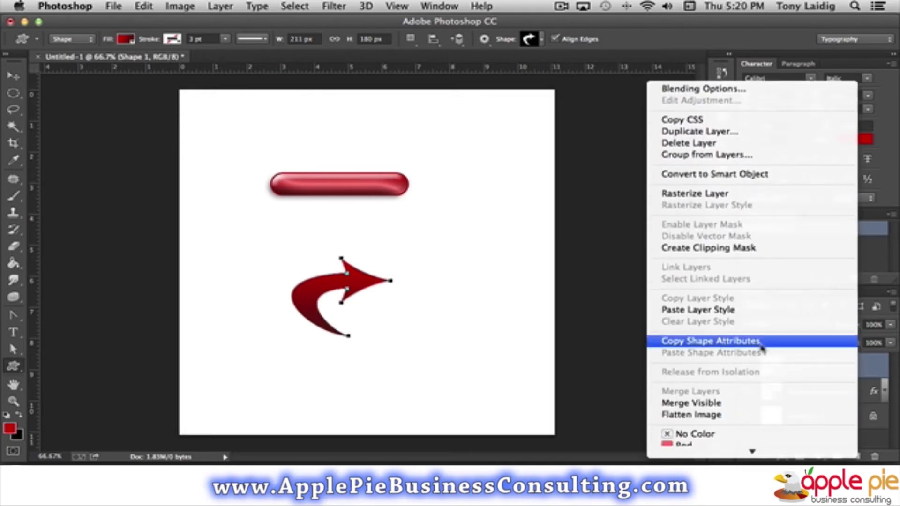
{"action": "left_click", "coordinate": [744, 310]}
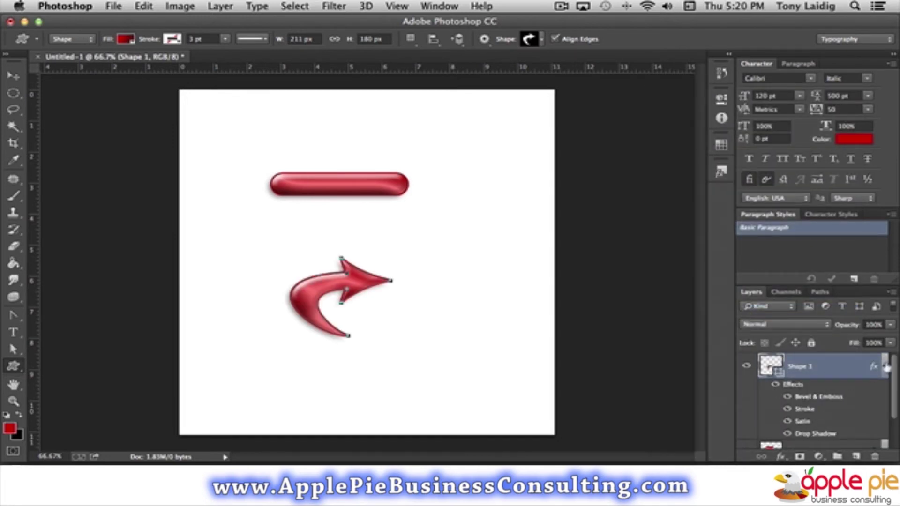
Collapse the arrow's effects, select Background, and expand the bar's effects list
{"action": "left_click", "coordinate": [885, 367]}
{"action": "left_click", "coordinate": [813, 422]}
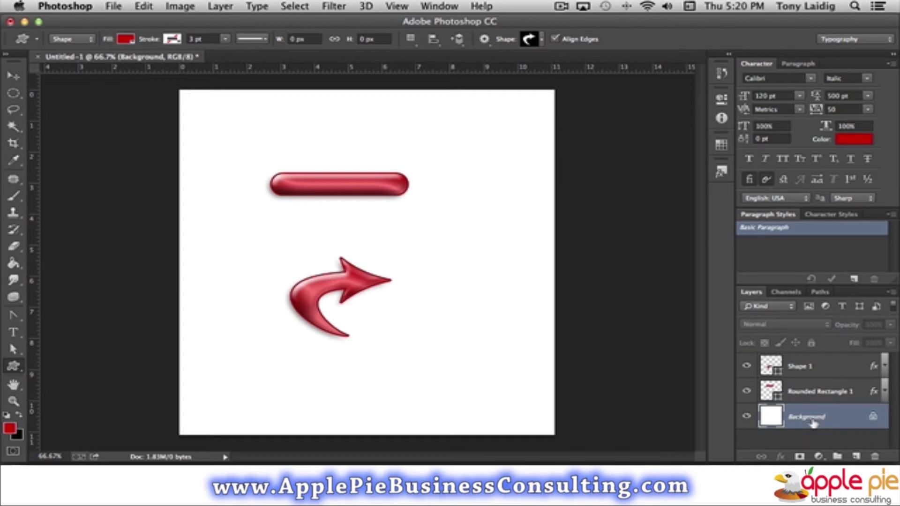
{"action": "left_click", "coordinate": [884, 367]}
{"action": "left_click", "coordinate": [884, 367]}
{"action": "left_click", "coordinate": [884, 392]}
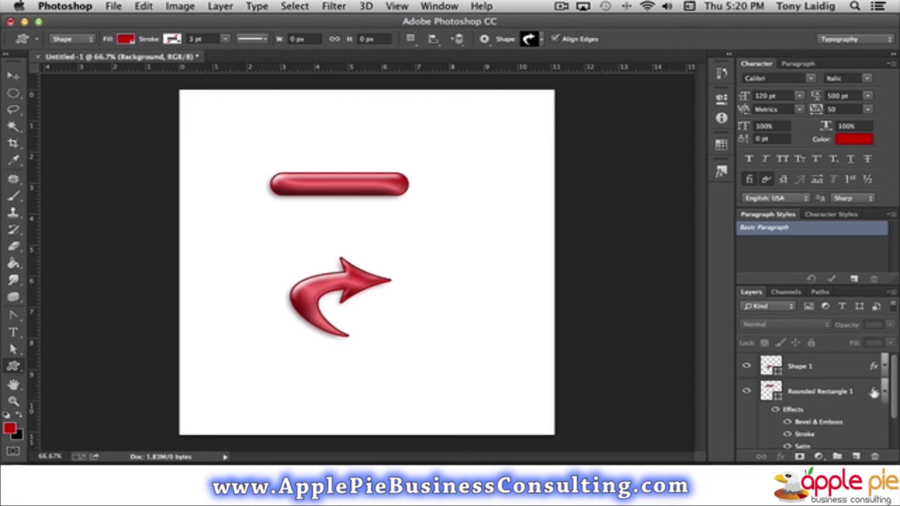
Reopen the bar's layer style, compare Satin off and on, and open the pink f77d7d satin colour
{"action": "double_click", "coordinate": [872, 393]}
{"action": "left_click", "coordinate": [466, 217]}
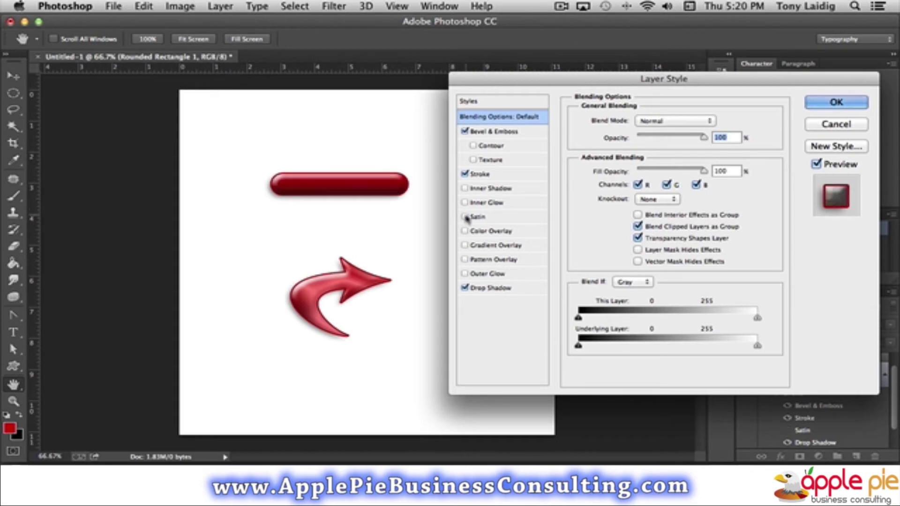
{"action": "left_click", "coordinate": [465, 217]}
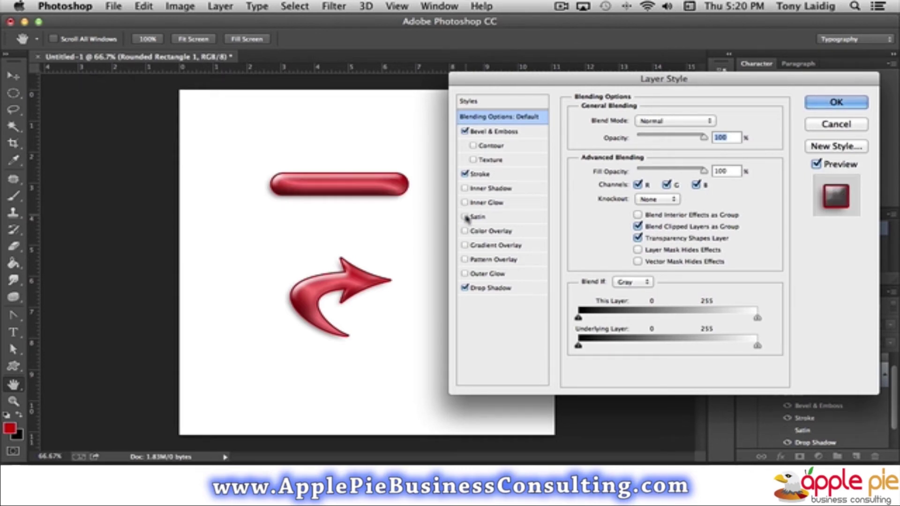
{"action": "left_click", "coordinate": [465, 217]}
{"action": "left_click", "coordinate": [466, 217]}
{"action": "left_click", "coordinate": [480, 218]}
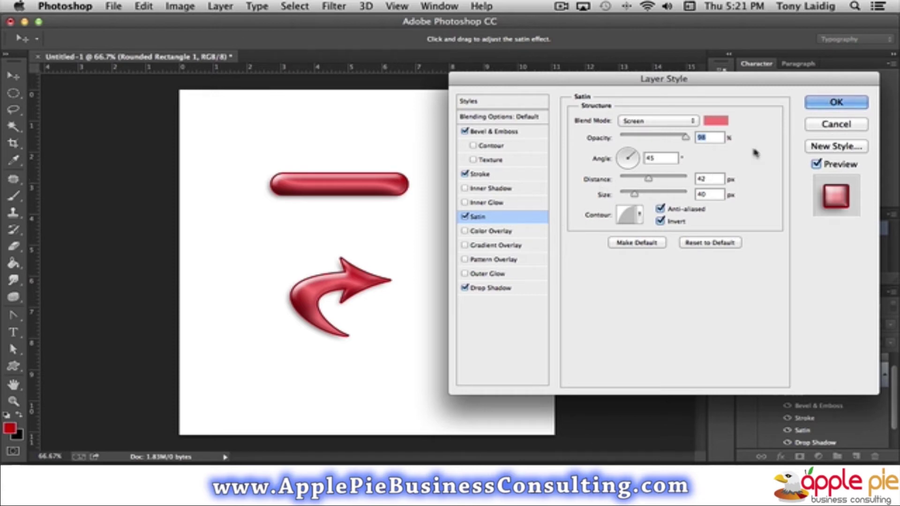
{"action": "left_click", "coordinate": [716, 121]}
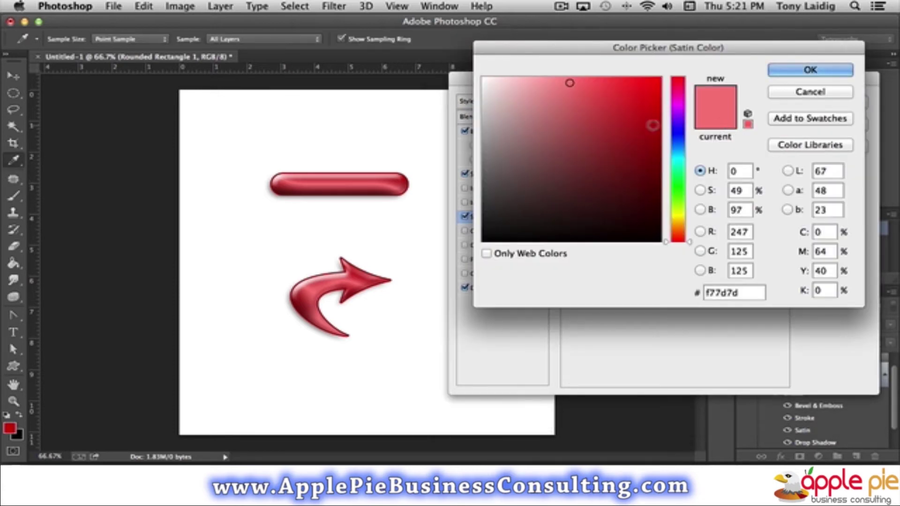
Try yellow, orange and red satin hues, then cancel the Layer Style dialog to discard them
{"action": "left_click_drag", "start_coordinate": [689, 241], "coordinate": [686, 217]}
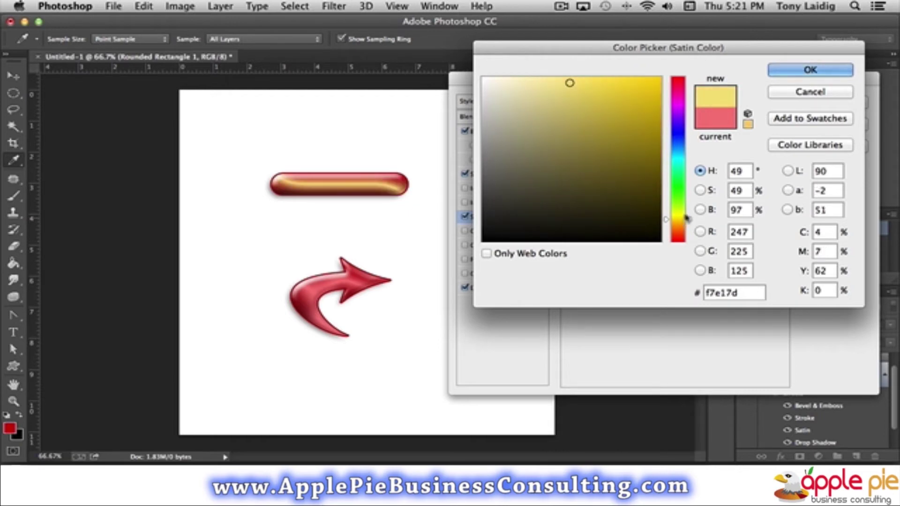
{"action": "mouse_move", "coordinate": [648, 96]}
{"action": "left_mouse_down"}
{"action": "mouse_move", "coordinate": [647, 124]}
{"action": "mouse_move", "coordinate": [651, 82]}
{"action": "left_mouse_up"}
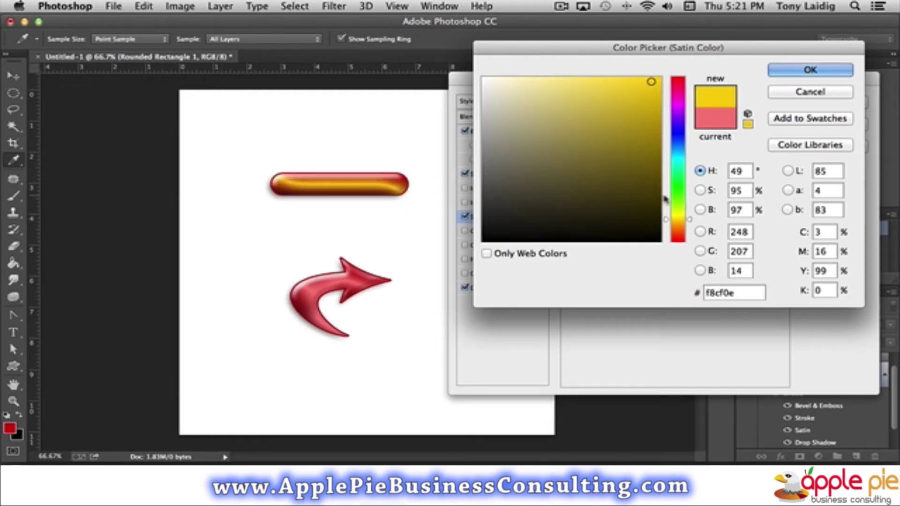
{"action": "left_click_drag", "start_coordinate": [690, 222], "coordinate": [690, 241]}
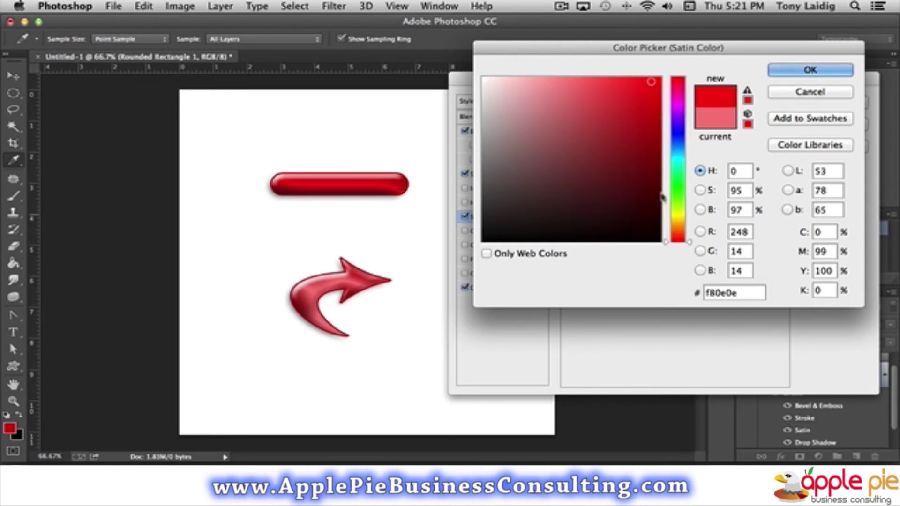
{"action": "left_click", "coordinate": [605, 94]}
{"action": "mouse_move", "coordinate": [604, 94]}
{"action": "left_mouse_down"}
{"action": "mouse_move", "coordinate": [628, 120]}
{"action": "mouse_move", "coordinate": [628, 143]}
{"action": "mouse_move", "coordinate": [617, 146]}
{"action": "left_mouse_up"}
{"action": "left_click", "coordinate": [606, 97]}
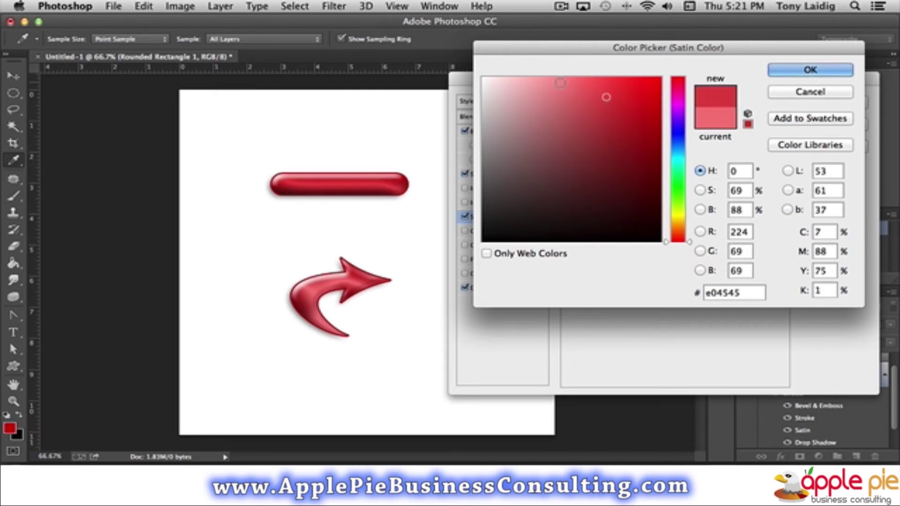
{"action": "left_click", "coordinate": [814, 79]}
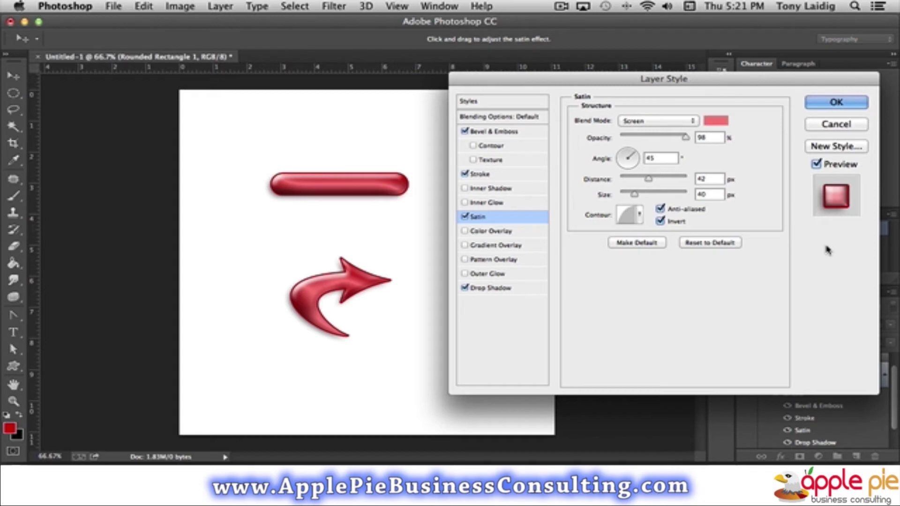
{"action": "left_click", "coordinate": [835, 125]}
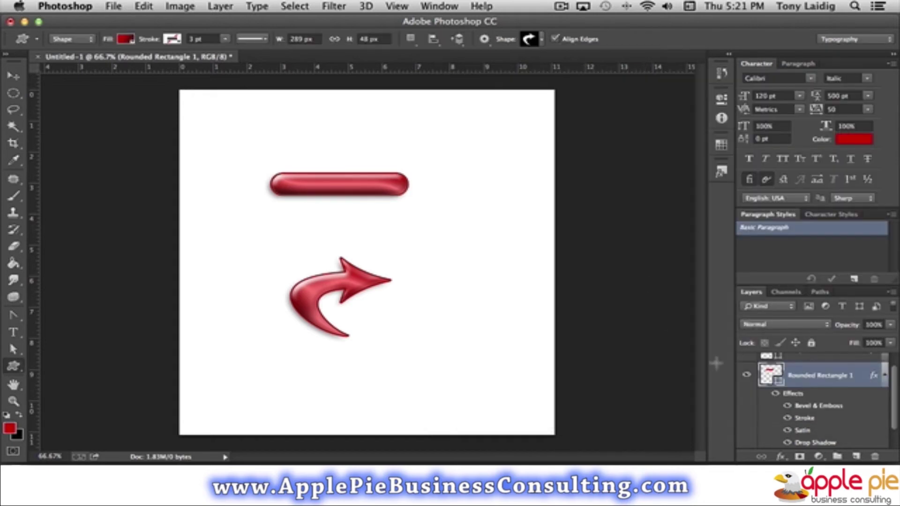
Switch to the Ellipse Tool, draw a trial circle at lower right, undo it, and select Background
{"action": "left_click", "coordinate": [884, 377]}
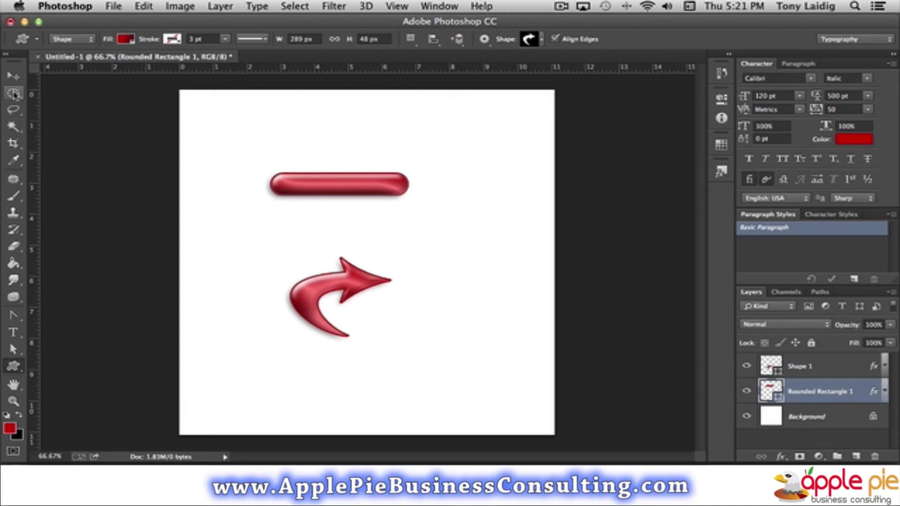
{"action": "left_click", "coordinate": [13, 367]}
{"action": "left_click", "coordinate": [84, 387]}
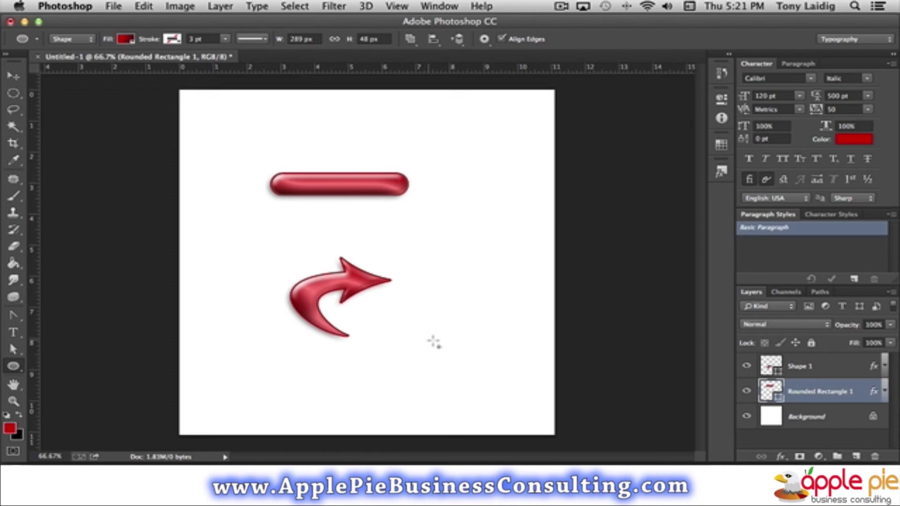
{"action": "left_click_drag", "start_coordinate": [430, 344], "coordinate": [482, 377]}
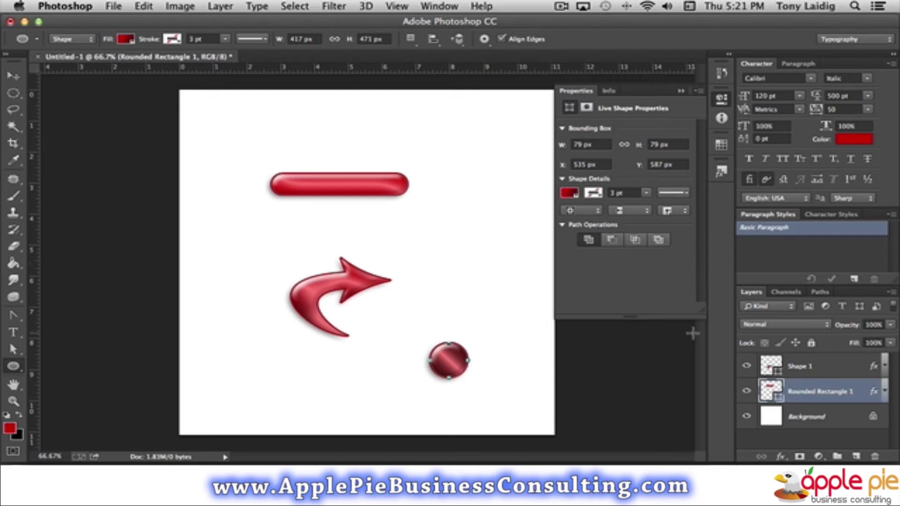
{"action": "key", "text": "super+z"}
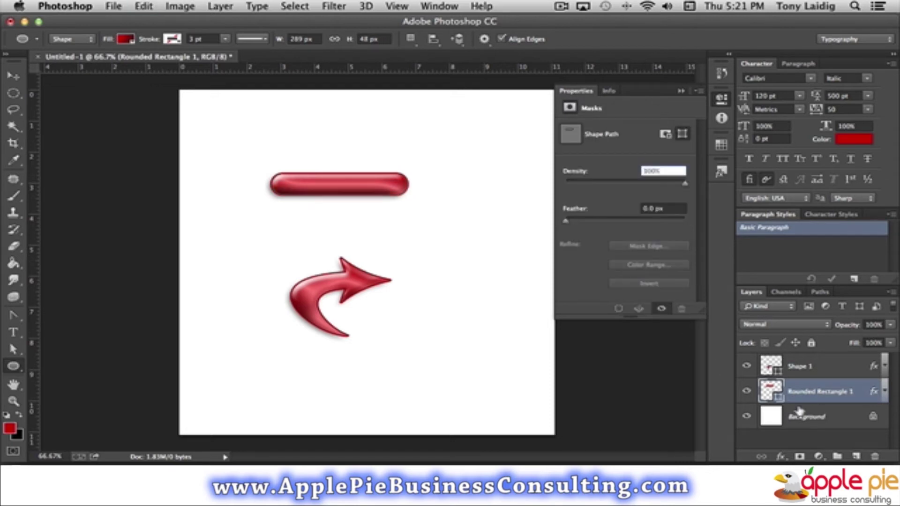
{"action": "left_click", "coordinate": [816, 417]}
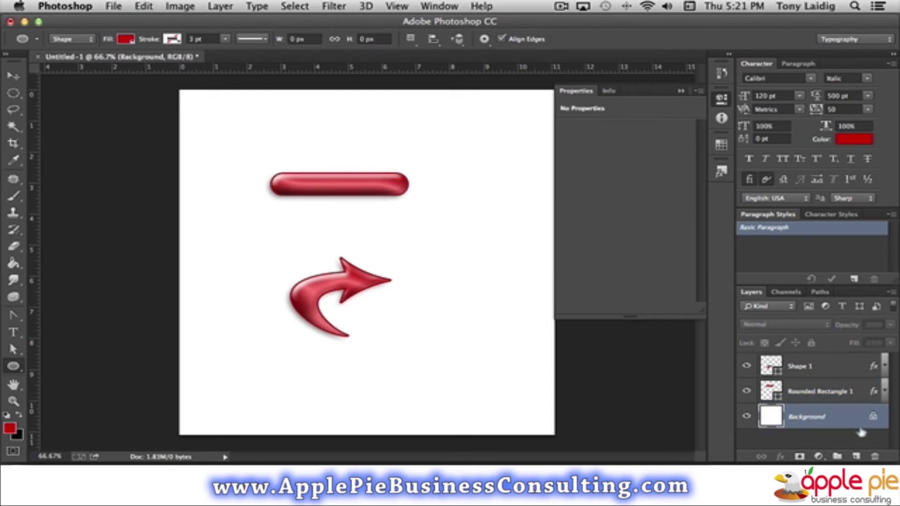
Draw a 98 px red circle below the arrow and paste the glossy style onto Ellipse 1
{"action": "left_click", "coordinate": [856, 456]}
{"action": "left_click_drag", "start_coordinate": [406, 342], "coordinate": [463, 385]}
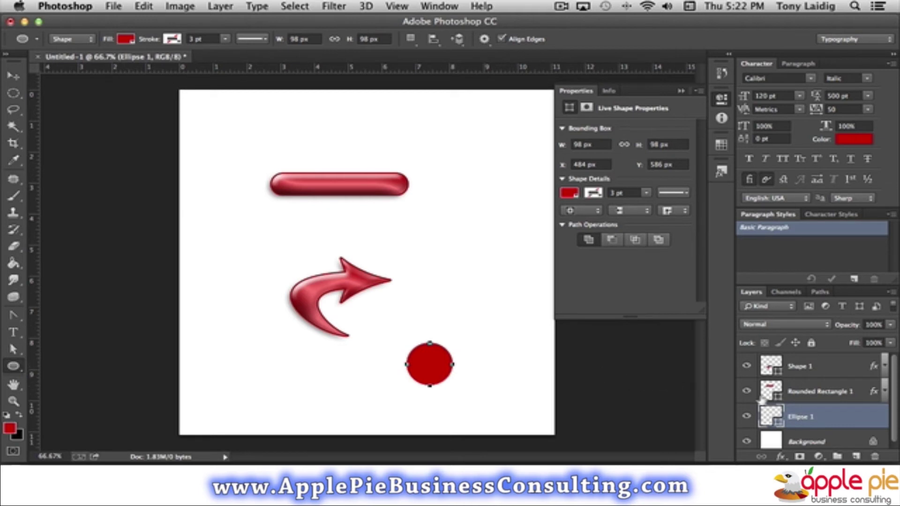
{"action": "right_click", "coordinate": [851, 416]}
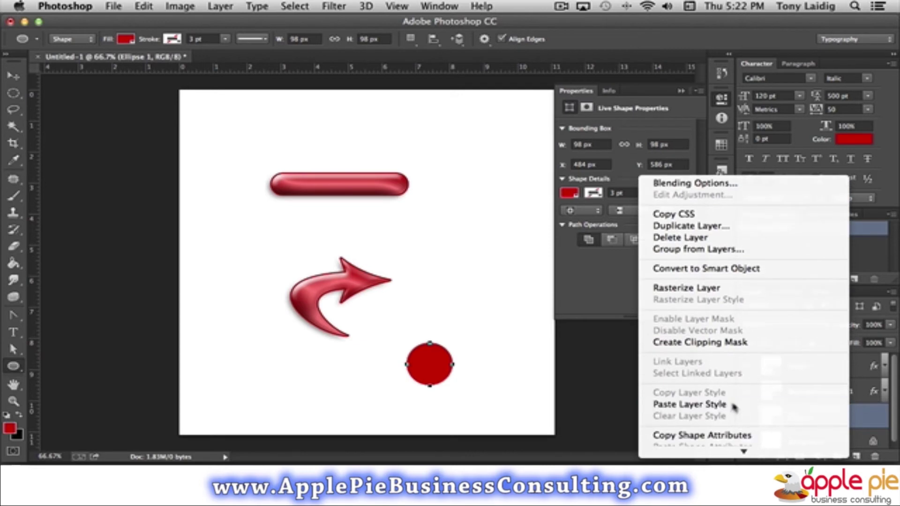
{"action": "left_click", "coordinate": [734, 405]}
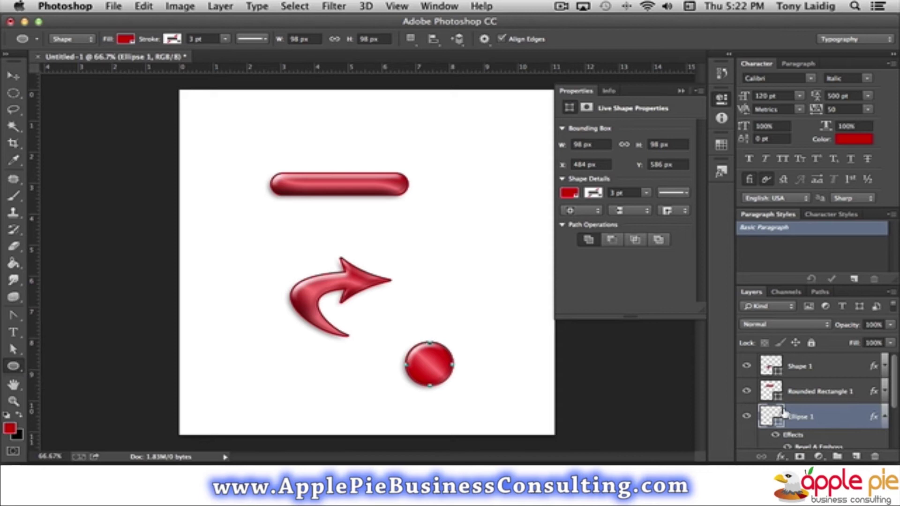
{"action": "double_click", "coordinate": [874, 417]}
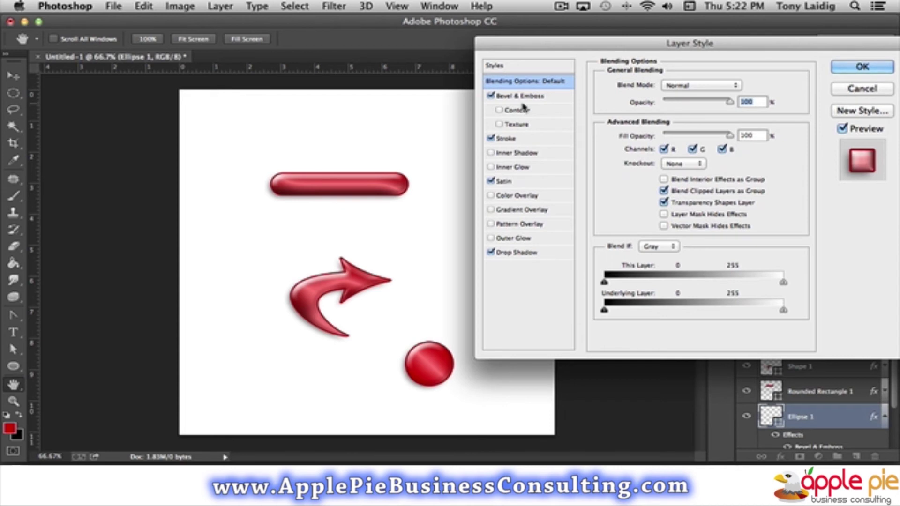
Set the ball's bevel to Smooth technique with 407% depth and 24 px size
{"action": "left_click", "coordinate": [521, 96]}
{"action": "left_click_drag", "start_coordinate": [665, 149], "coordinate": [692, 165]}
{"action": "left_click", "coordinate": [685, 103]}
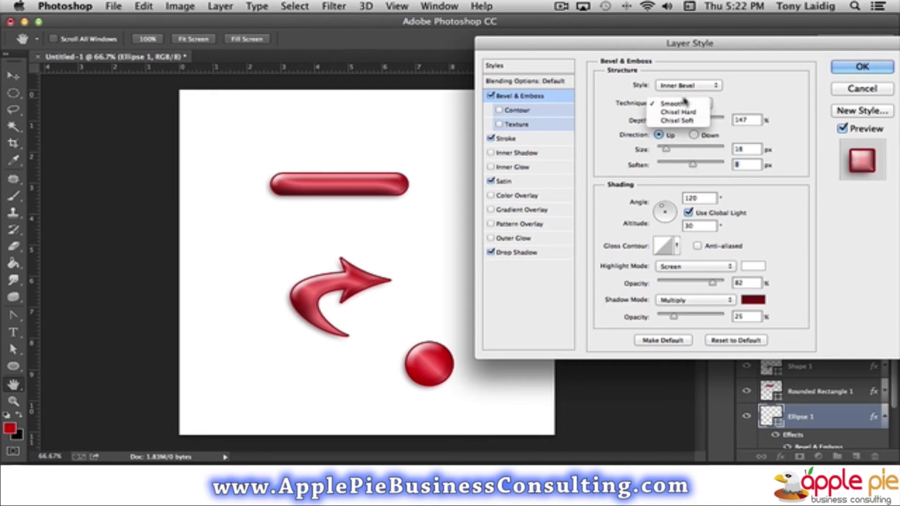
{"action": "left_click", "coordinate": [683, 109]}
{"action": "left_click", "coordinate": [685, 105]}
{"action": "left_click", "coordinate": [685, 112]}
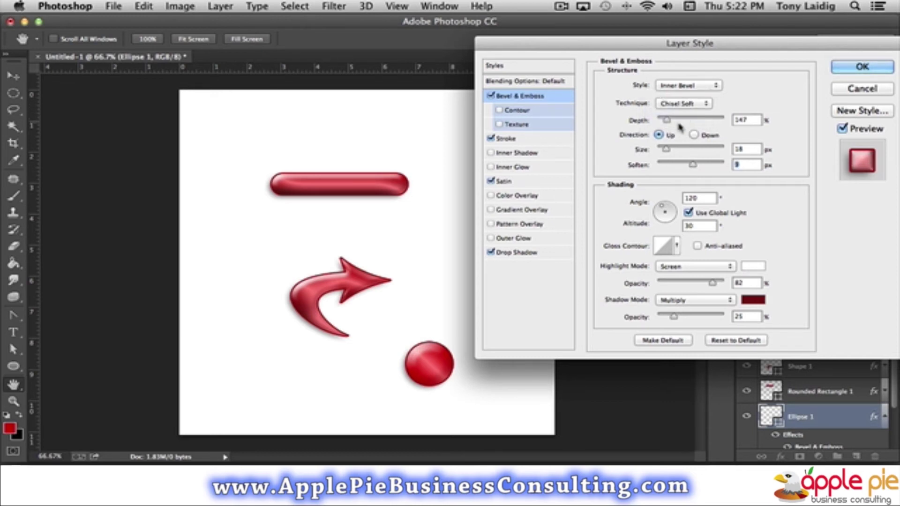
{"action": "mouse_move", "coordinate": [667, 120]}
{"action": "left_mouse_down"}
{"action": "mouse_move", "coordinate": [694, 121]}
{"action": "mouse_move", "coordinate": [684, 121]}
{"action": "left_mouse_up"}
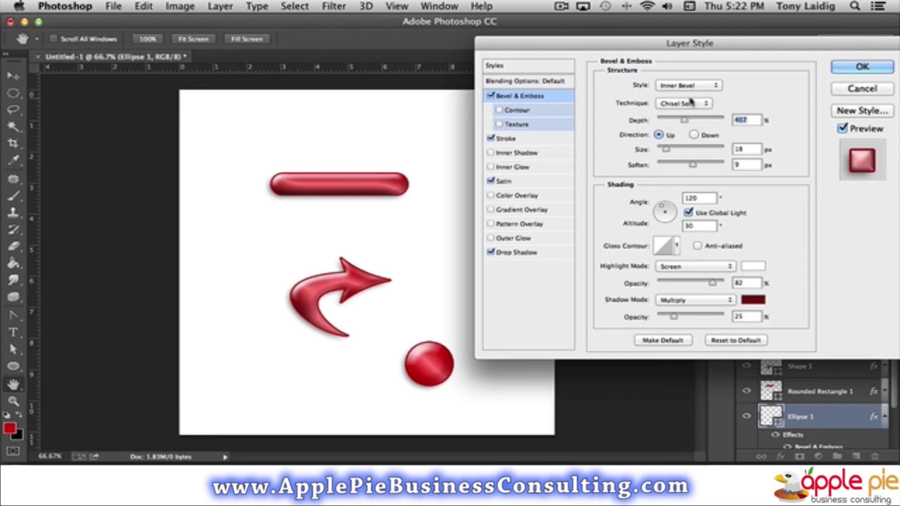
{"action": "left_click", "coordinate": [689, 104]}
{"action": "left_click", "coordinate": [689, 88]}
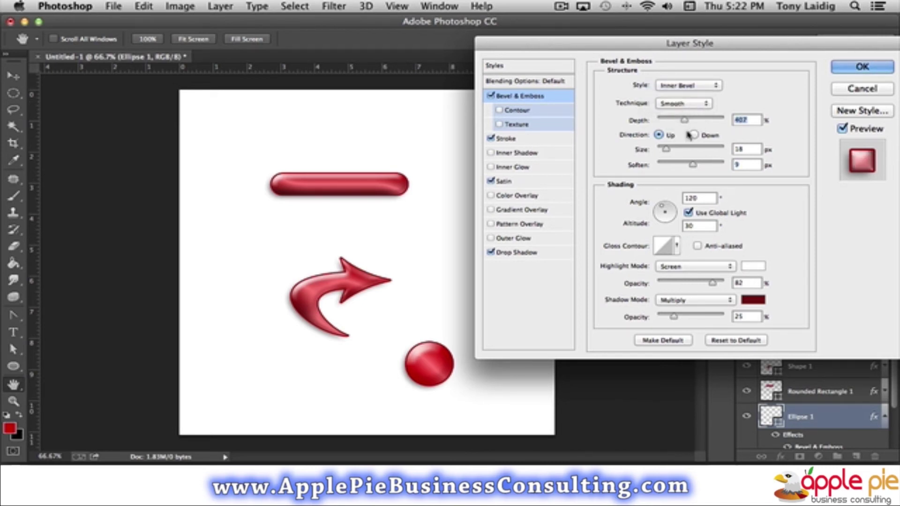
{"action": "left_click_drag", "start_coordinate": [666, 150], "coordinate": [669, 150]}
Turn on anti-aliasing and settle on the Linear gloss contour after trying Cone and Half Round
{"action": "left_click", "coordinate": [698, 246]}
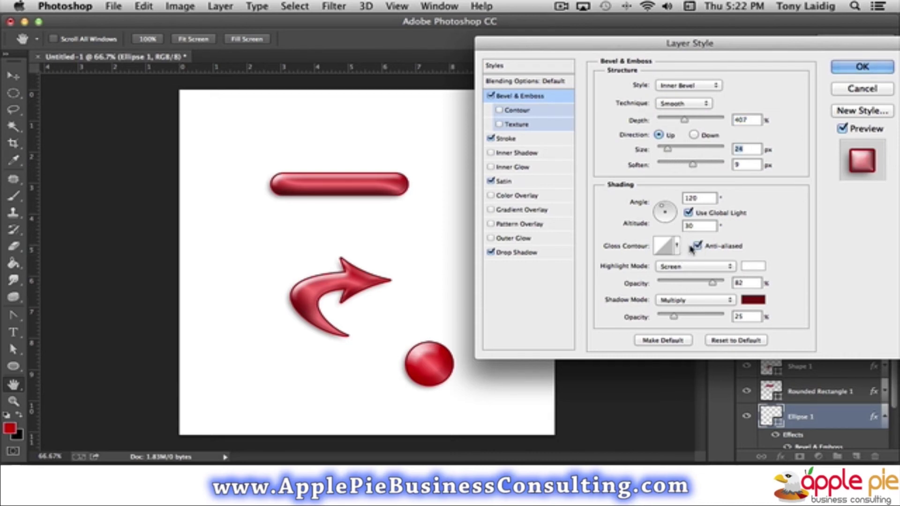
{"action": "left_click", "coordinate": [676, 246]}
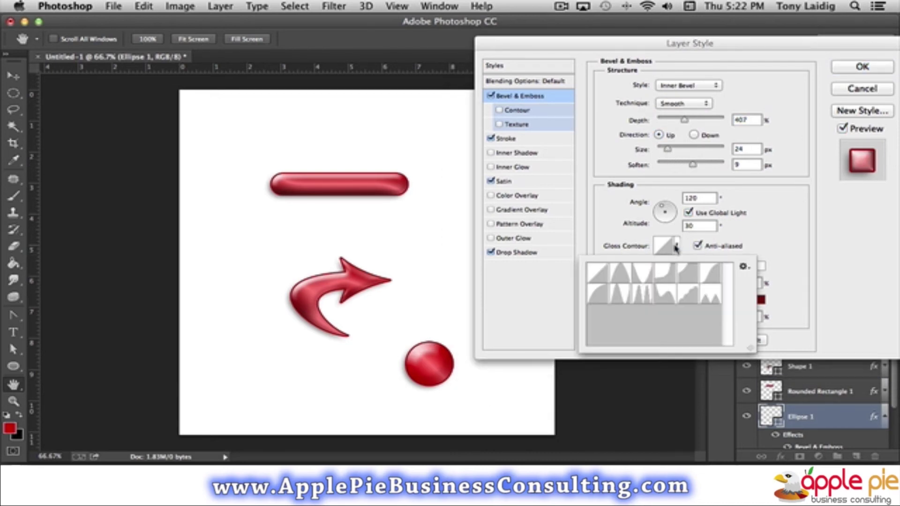
{"action": "left_click", "coordinate": [621, 274]}
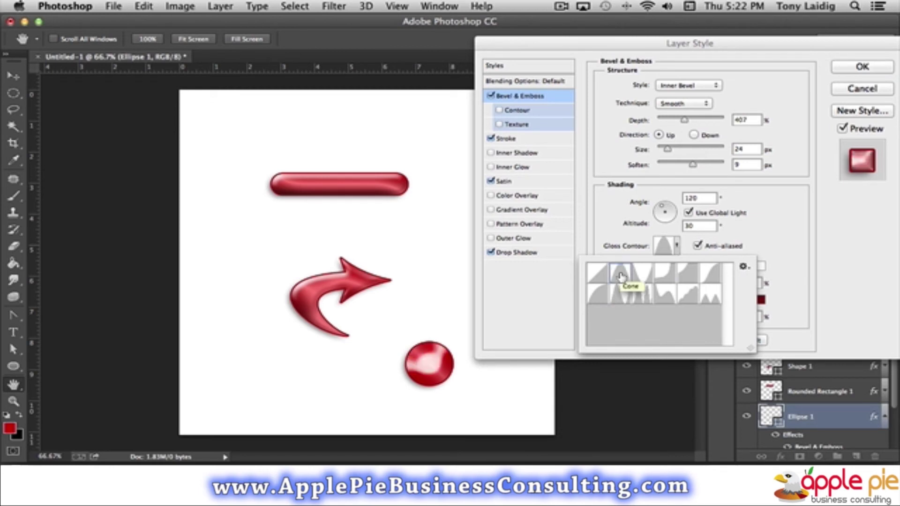
{"action": "left_click", "coordinate": [643, 274]}
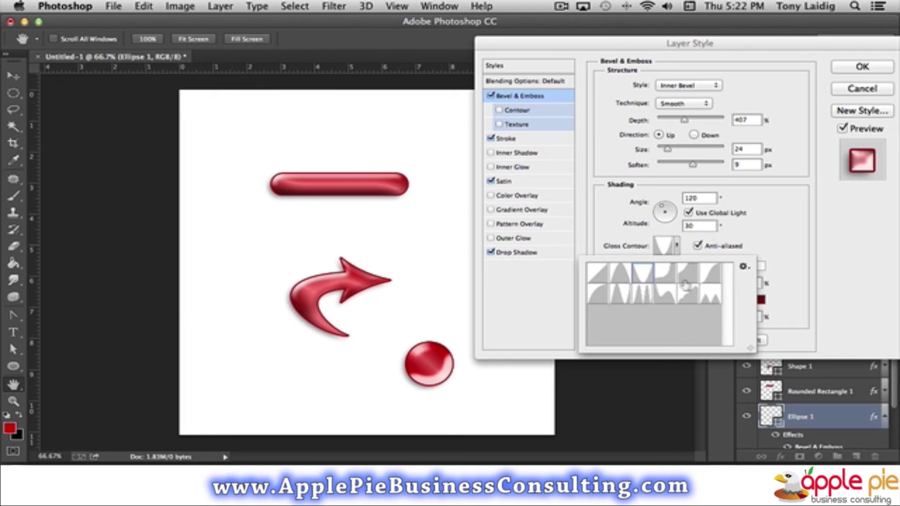
{"action": "left_click", "coordinate": [620, 299]}
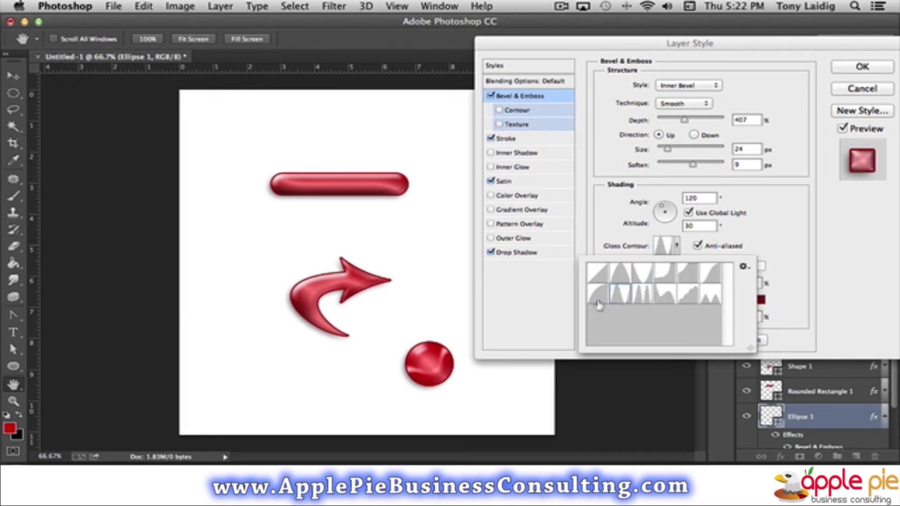
{"action": "left_click", "coordinate": [595, 300]}
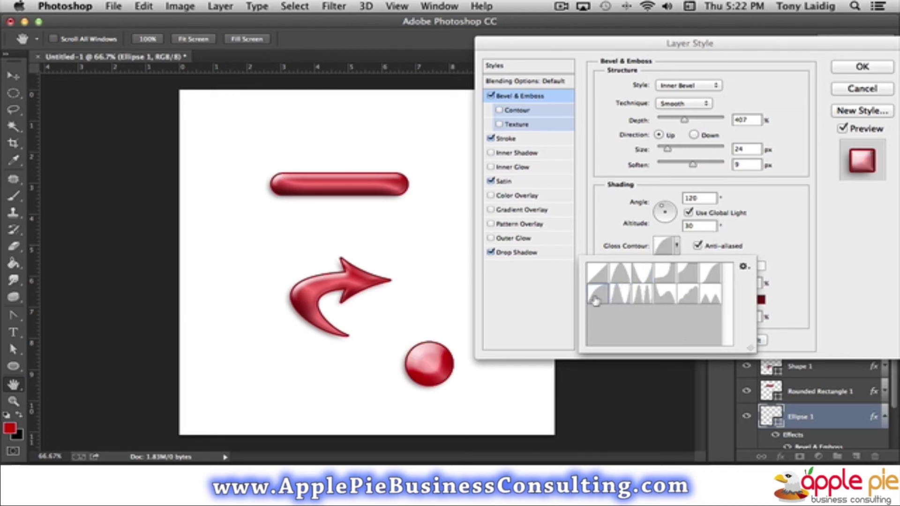
{"action": "left_click", "coordinate": [597, 272]}
{"action": "left_click", "coordinate": [803, 244]}
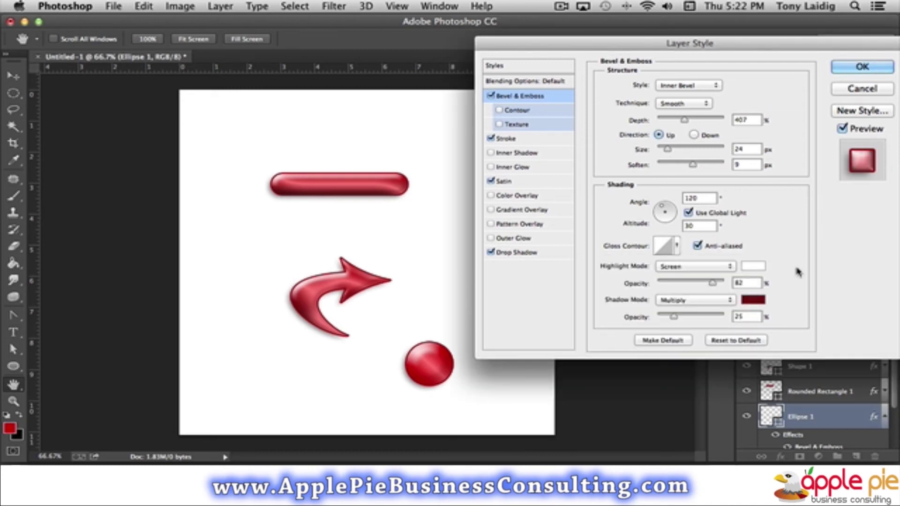
{"action": "left_click", "coordinate": [528, 182]}
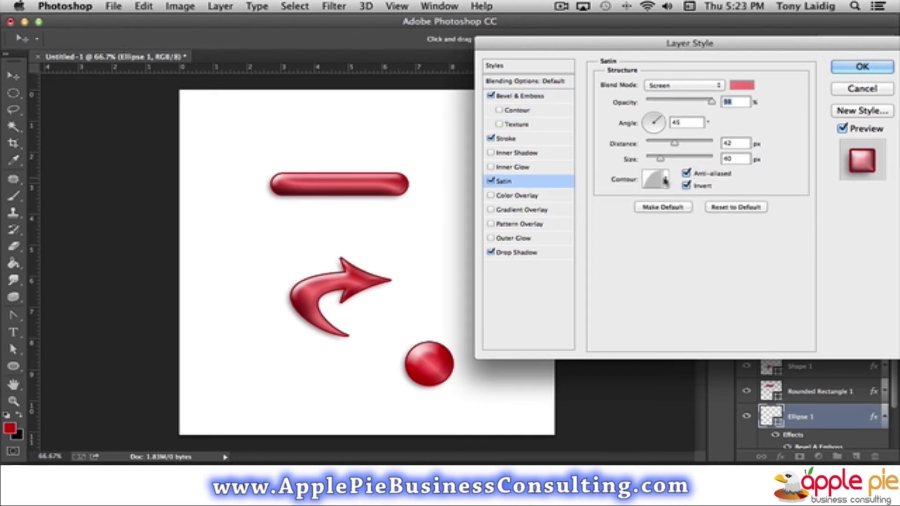
Try several contour presets for the ball's satin effect
{"action": "left_click", "coordinate": [665, 178]}
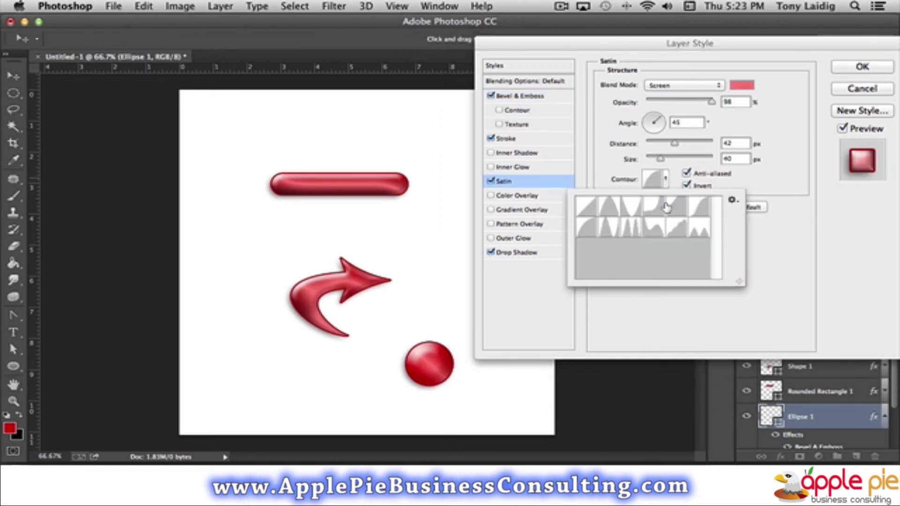
{"action": "left_click", "coordinate": [609, 209]}
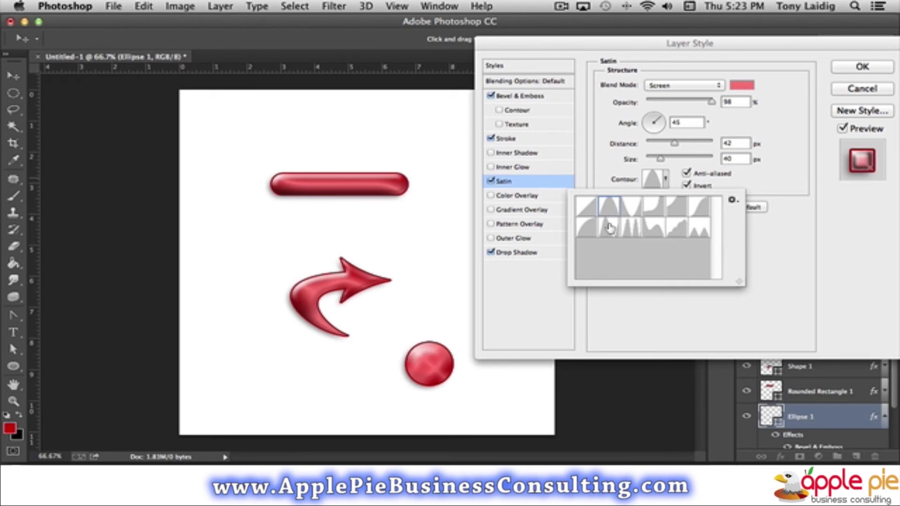
{"action": "left_click", "coordinate": [609, 228]}
{"action": "left_click", "coordinate": [680, 230]}
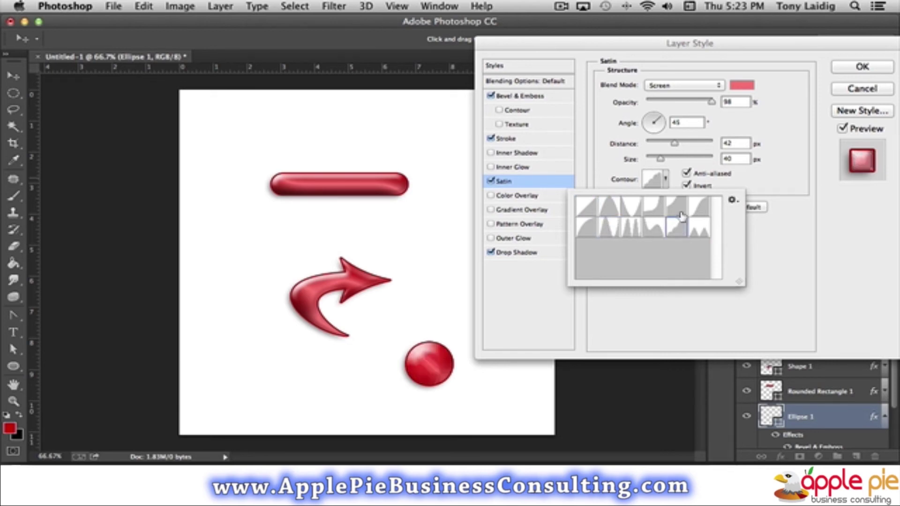
{"action": "left_click", "coordinate": [680, 213]}
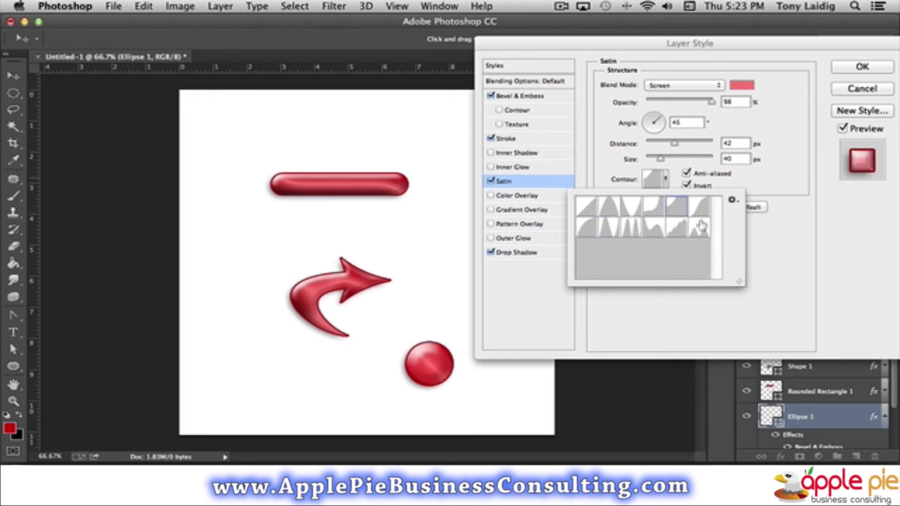
{"action": "left_click", "coordinate": [698, 213]}
{"action": "left_click", "coordinate": [585, 231]}
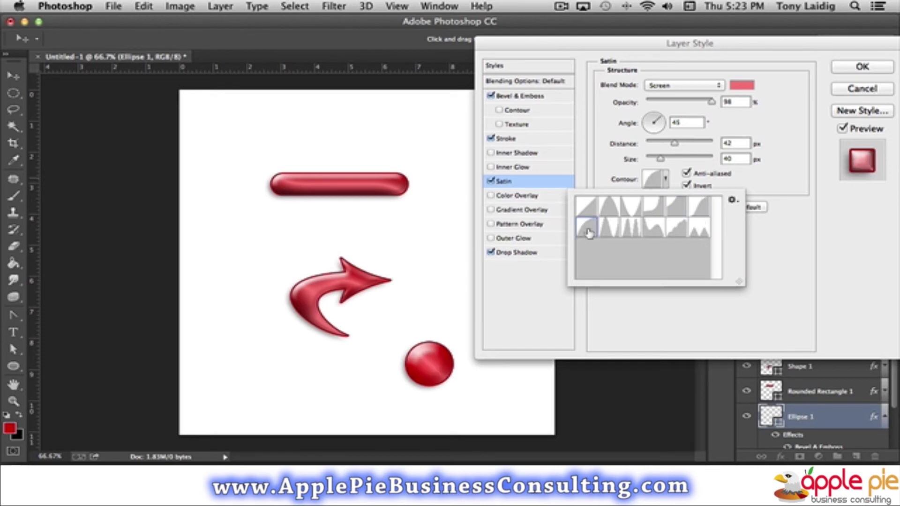
Set the satin angle to 90° and distance to 38 px with smaller size, then apply
{"action": "left_click", "coordinate": [660, 122]}
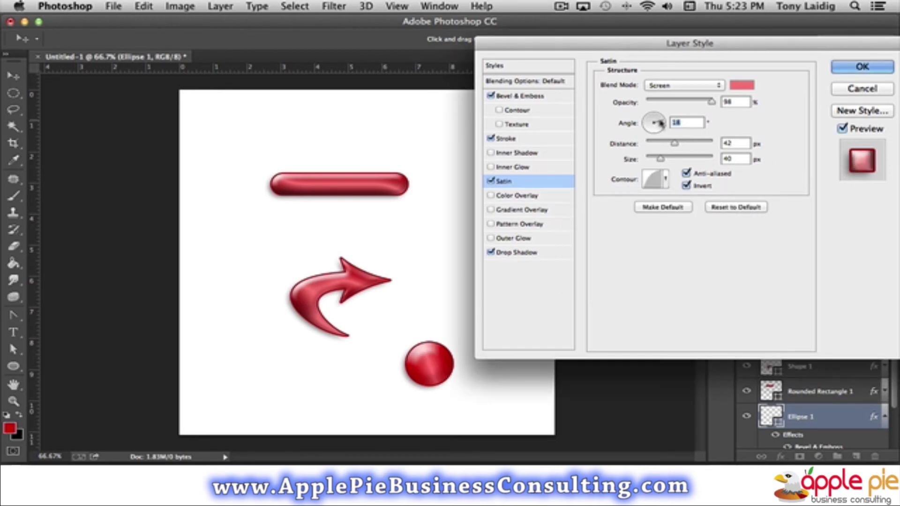
{"action": "left_click_drag", "start_coordinate": [661, 125], "coordinate": [654, 119]}
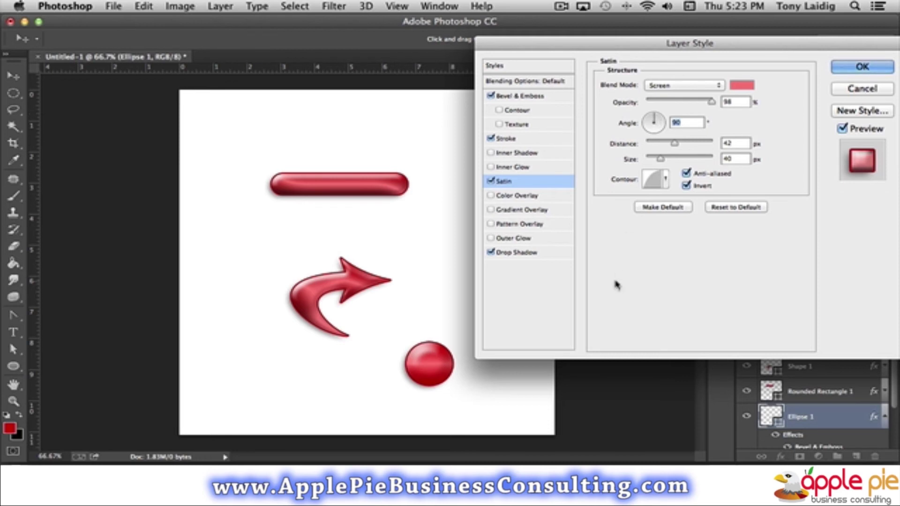
{"action": "left_click_drag", "start_coordinate": [674, 144], "coordinate": [657, 160]}
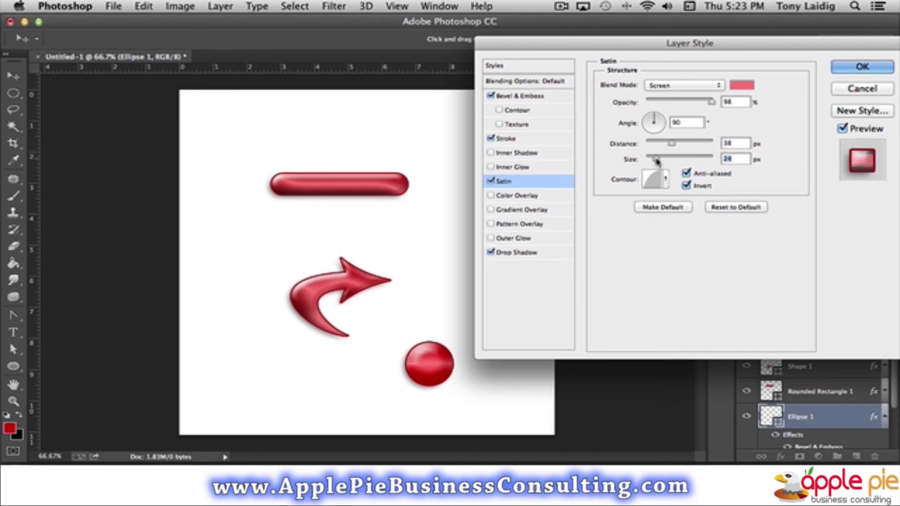
{"action": "key", "text": "Return"}
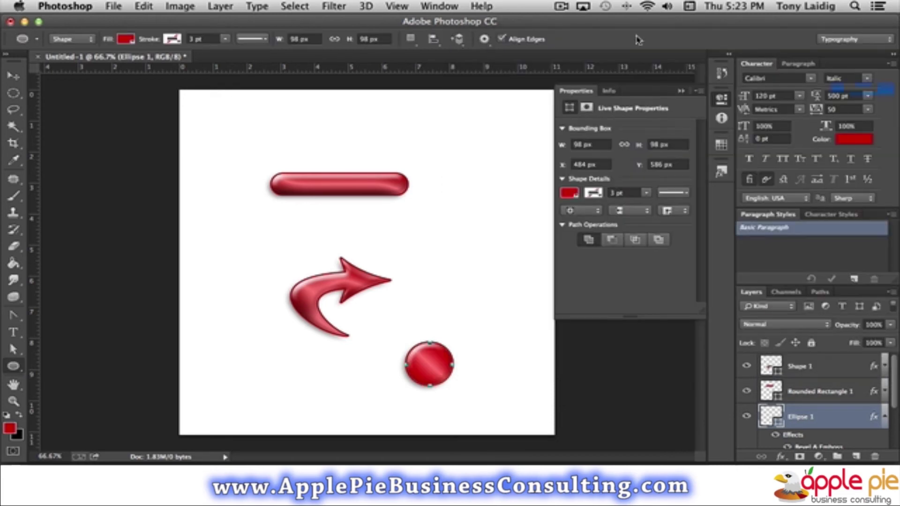